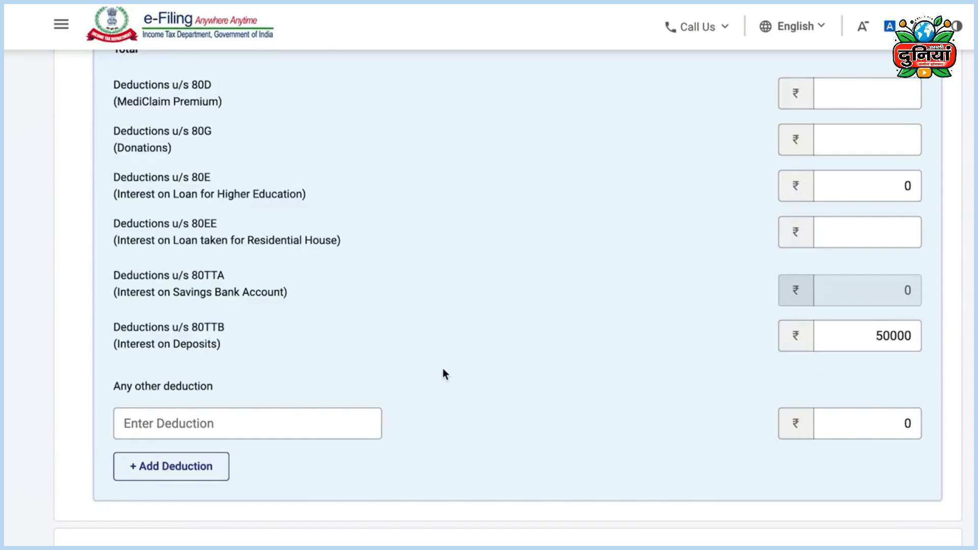
Step: Expand Tax Details and run Estimate Tax to show the computation with ₹296101 other-sources income
scroll(442, 368, down, 3)
click(532, 390)
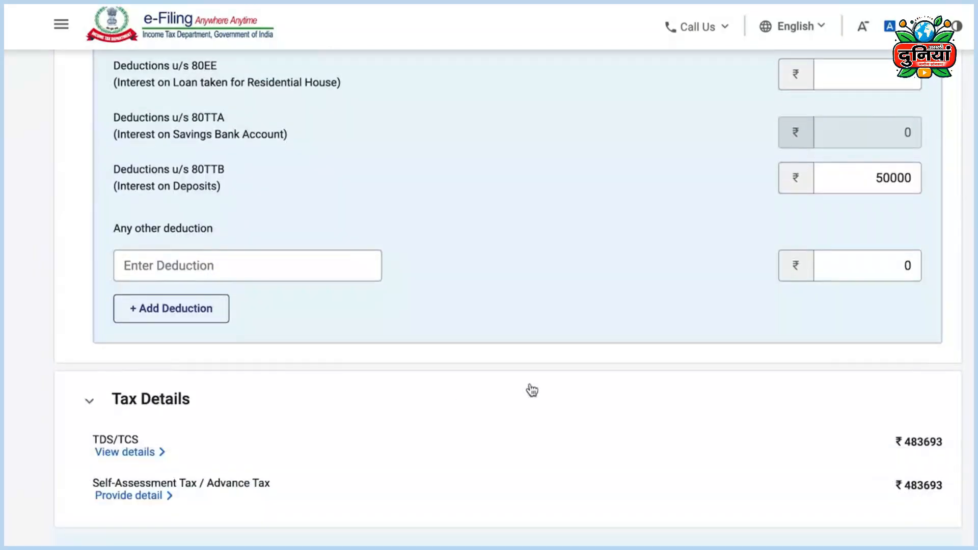
scroll(532, 390, down, 2)
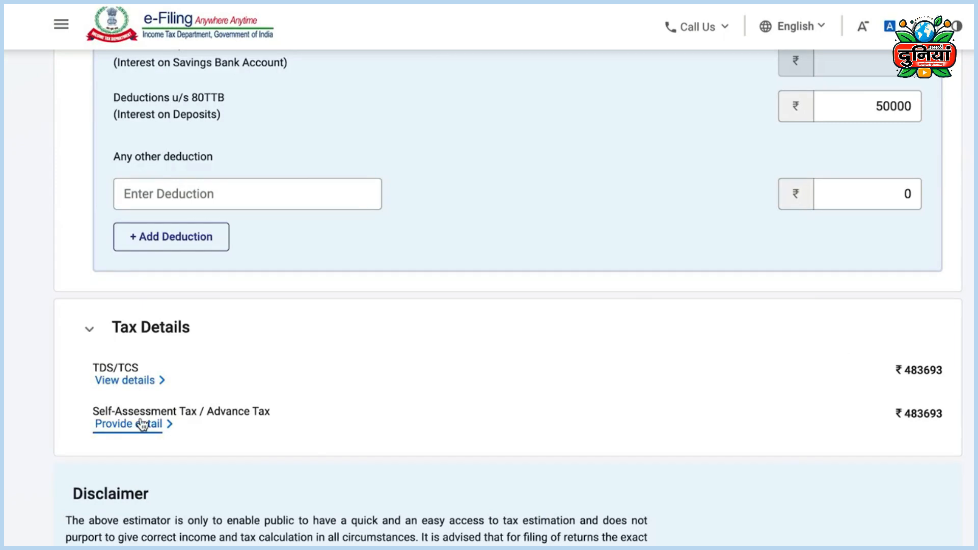
scroll(448, 436, down, 3)
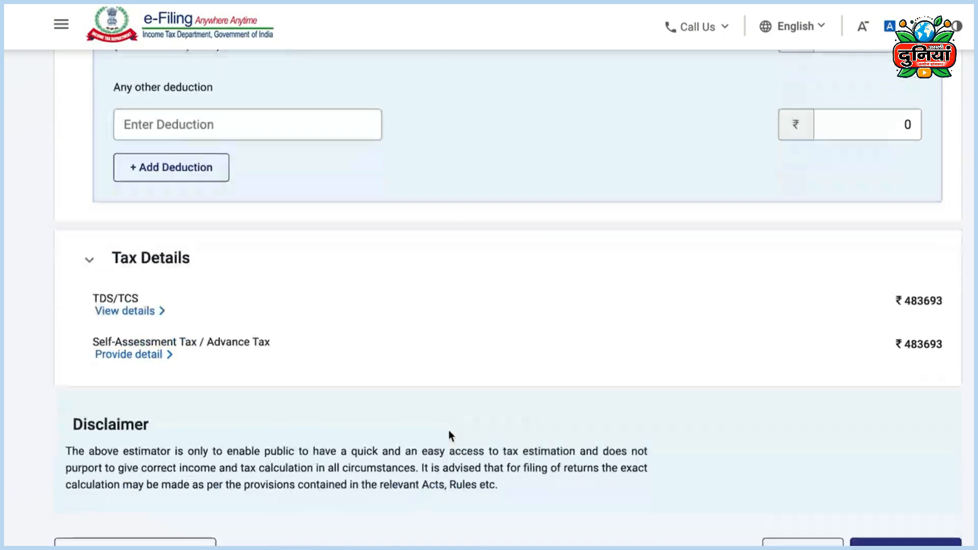
click(902, 490)
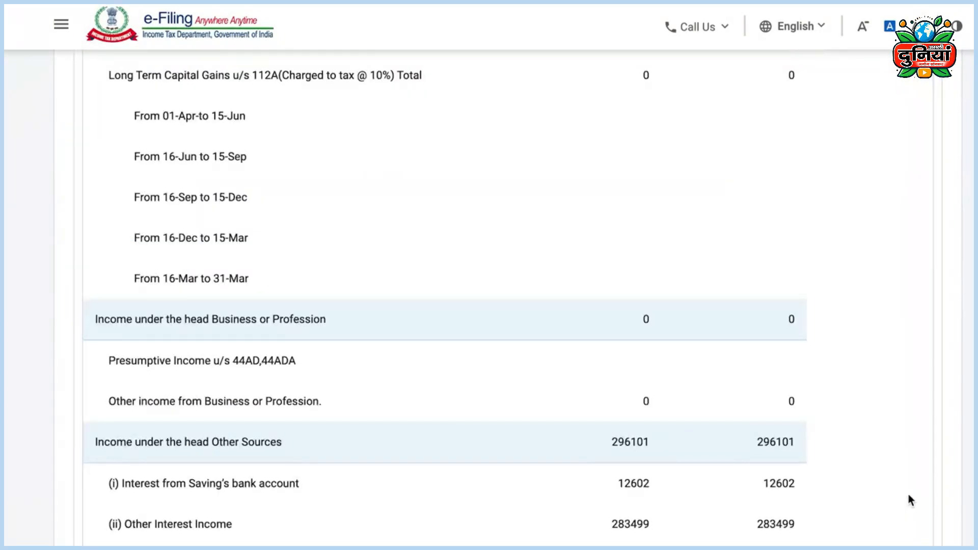
Step: Review the estimate: 219770 payable under the old regime versus 120970 under the new regime
scroll(908, 494, up, 10)
scroll(914, 496, up, 20)
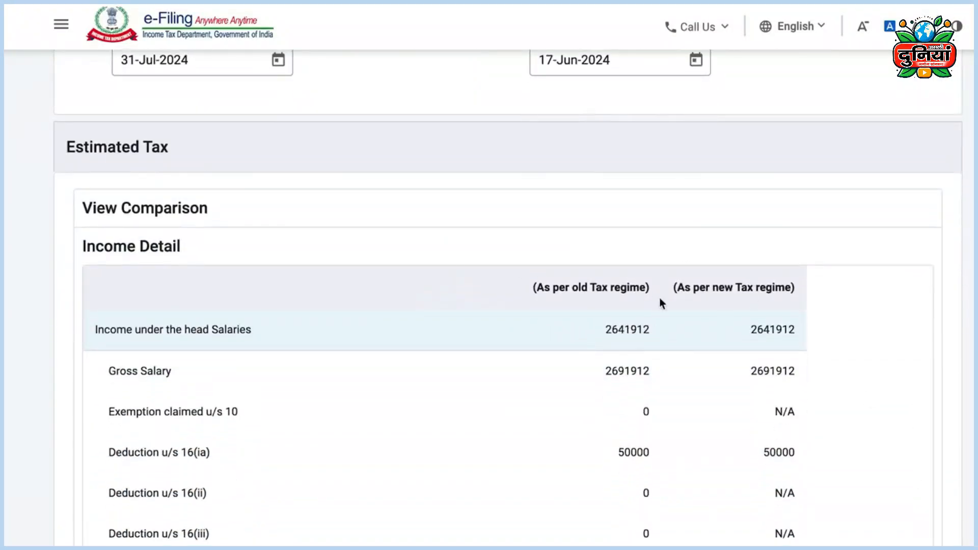
scroll(915, 382, down, 20)
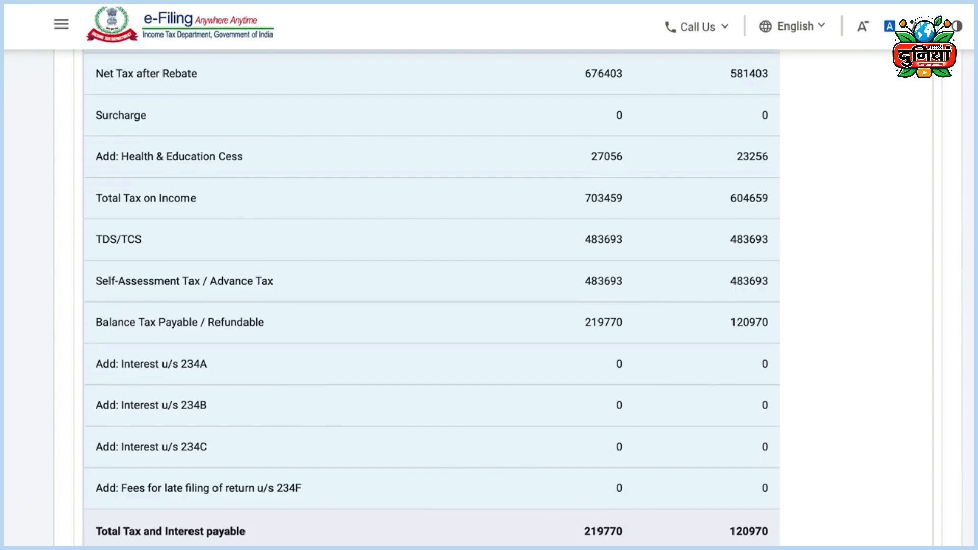
scroll(774, 349, down, 5)
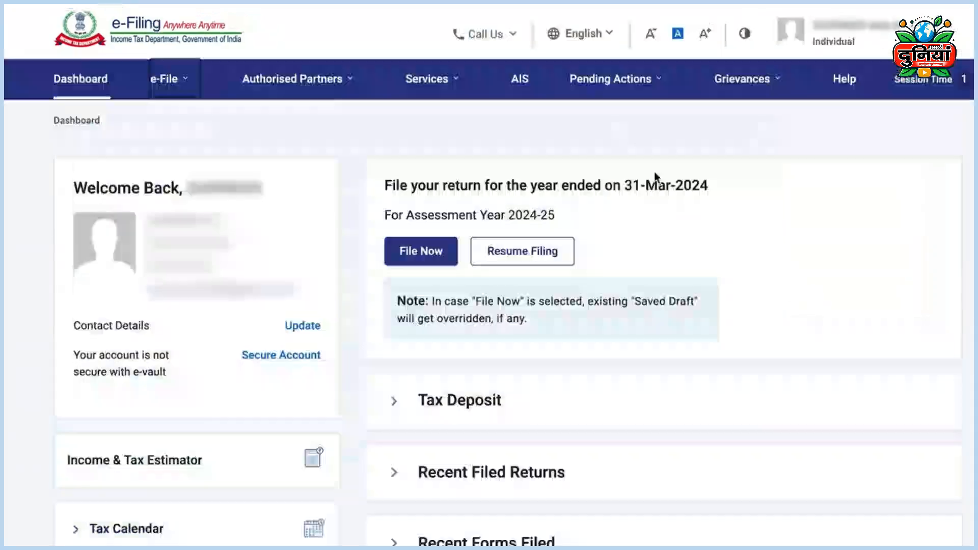
Step: Start a new income tax payment from the e-Pay Tax page
click(172, 89)
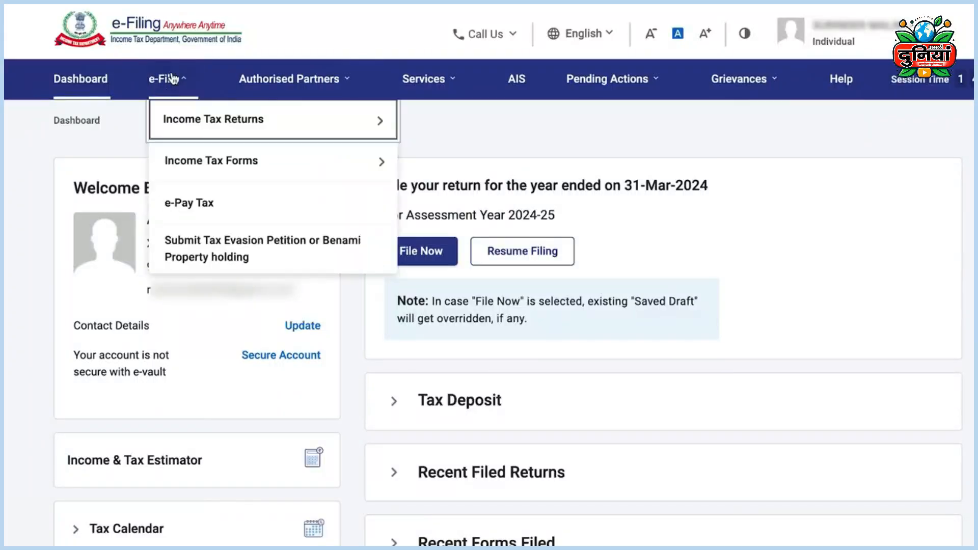
click(205, 210)
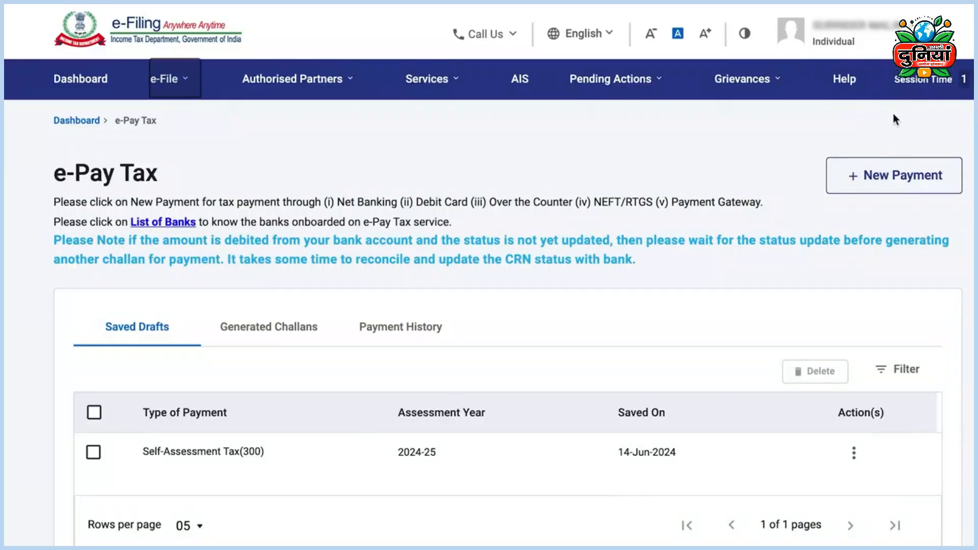
click(893, 180)
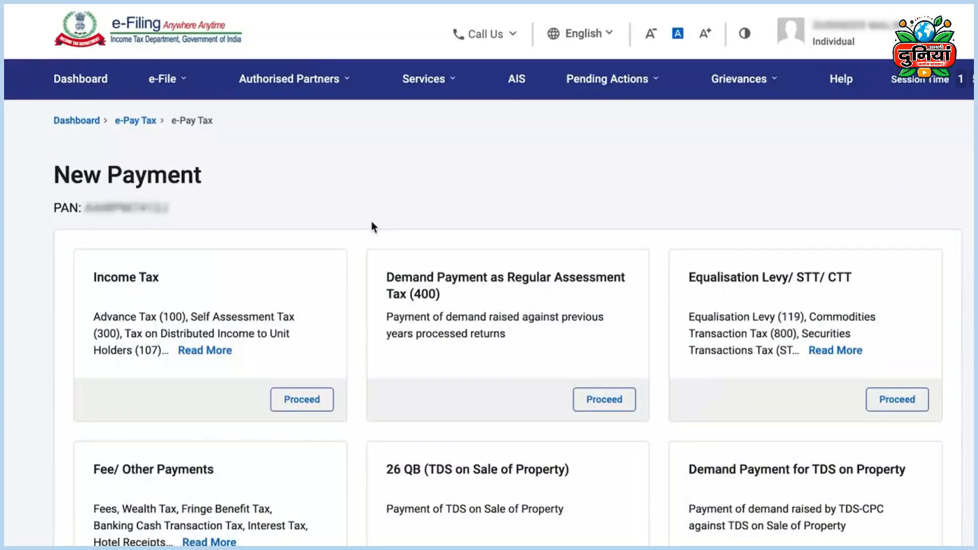
click(302, 402)
Step: Choose AY 2024-25 and Self-Assessment Tax (300), then enter 120970 as the tax amount
click(194, 382)
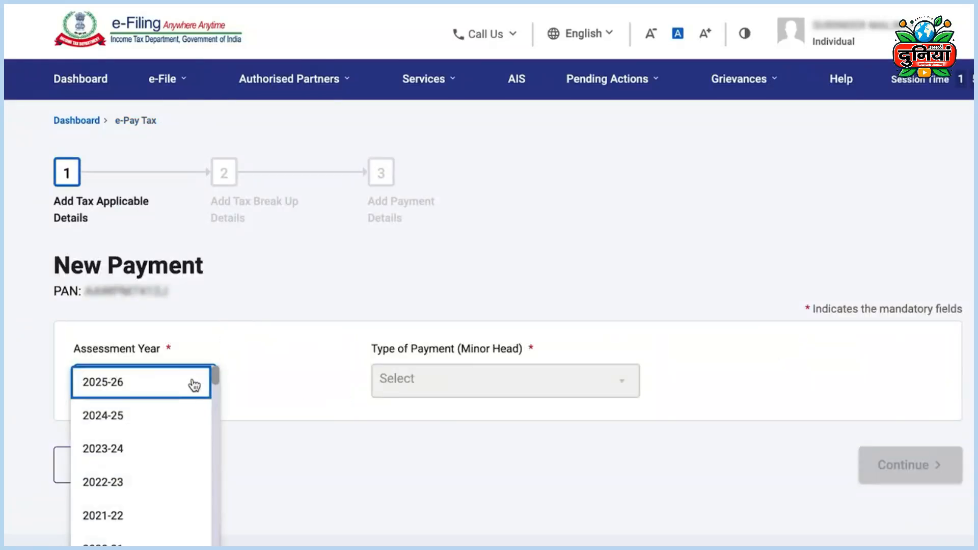
click(122, 417)
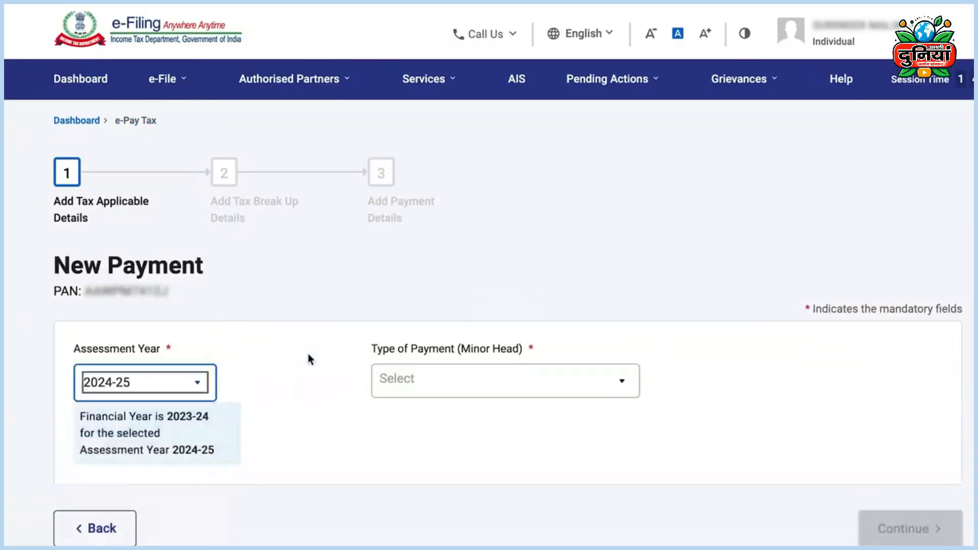
click(540, 382)
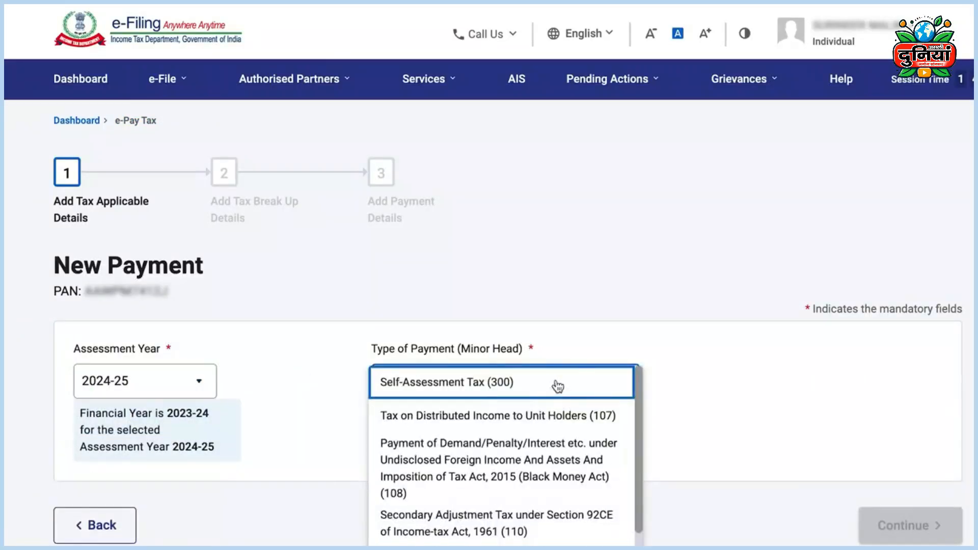
click(449, 389)
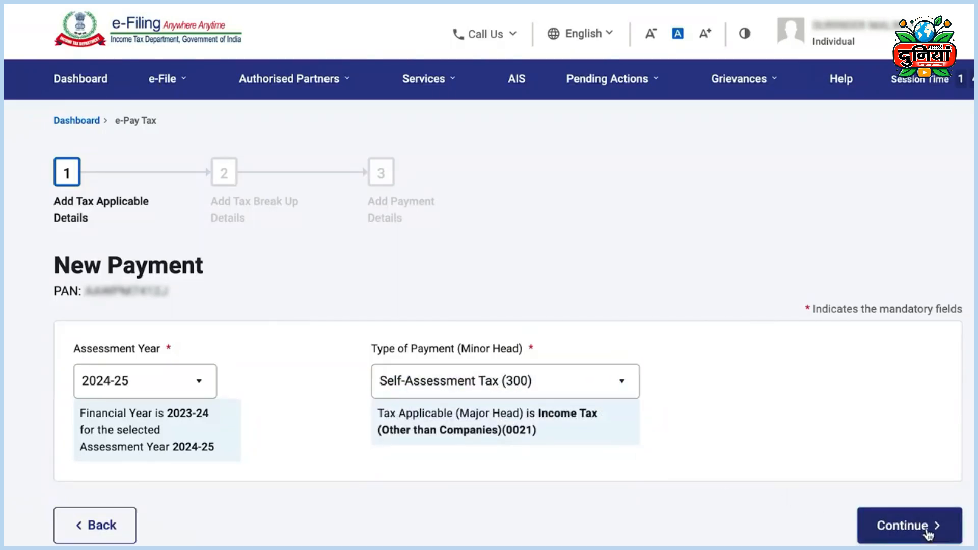
click(927, 532)
double_click(927, 364)
text(120970)
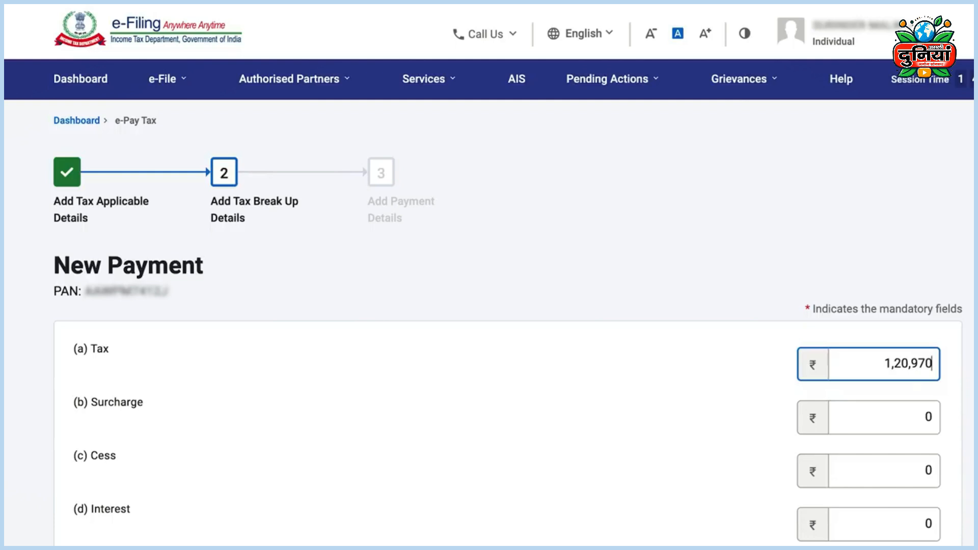
Step: Pay the ₹1,20,970 self-assessment tax challan through Net Banking
scroll(896, 448, down, 10)
click(900, 452)
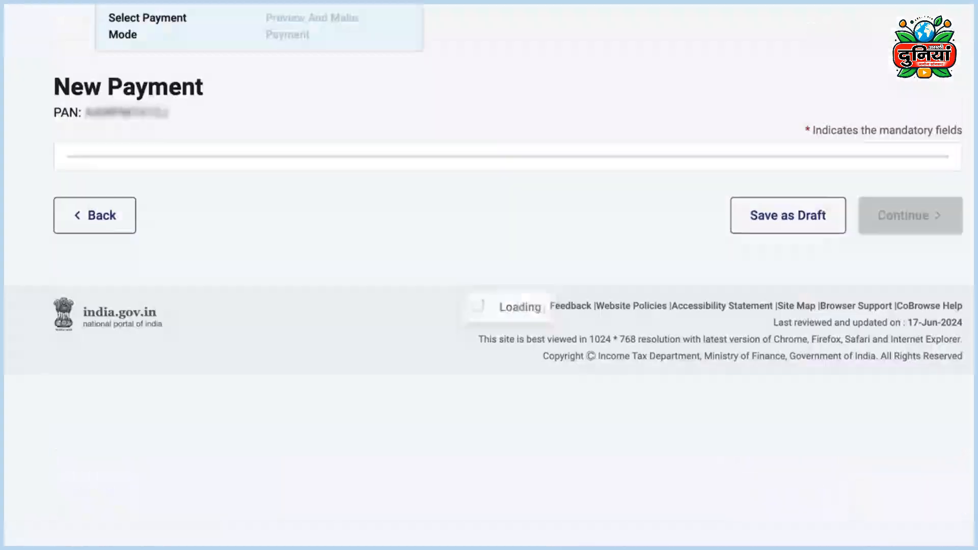
scroll(765, 249, down, 2)
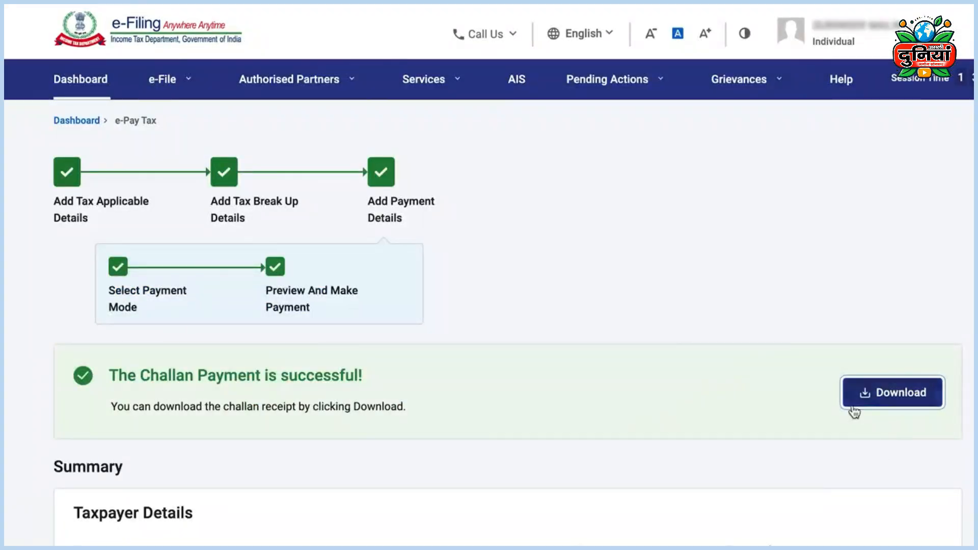
Step: Download the challan receipt and check its BSR code
click(865, 398)
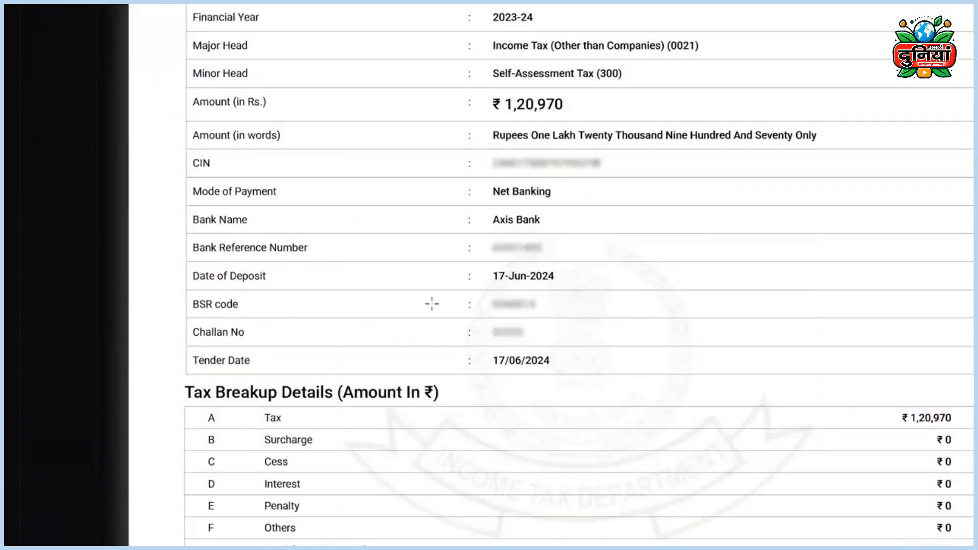
drag(490, 304, 488, 332)
click(536, 306)
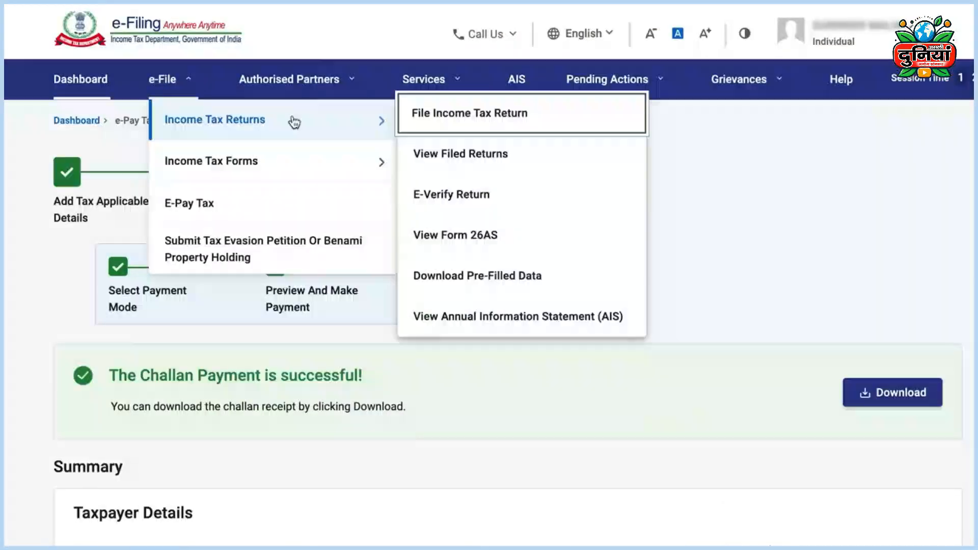
Step: Start a fresh online return for AY 2024-25, discarding the saved draft
click(452, 118)
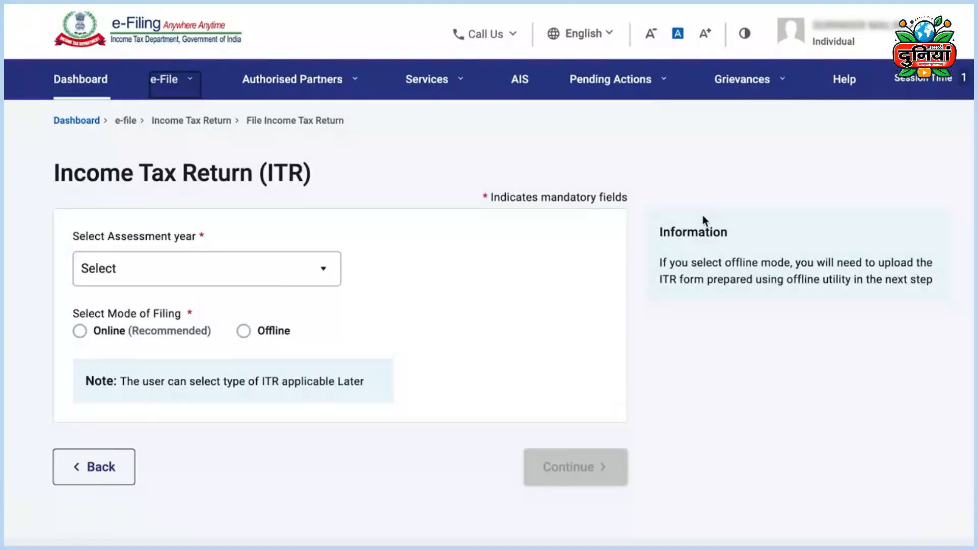
click(254, 277)
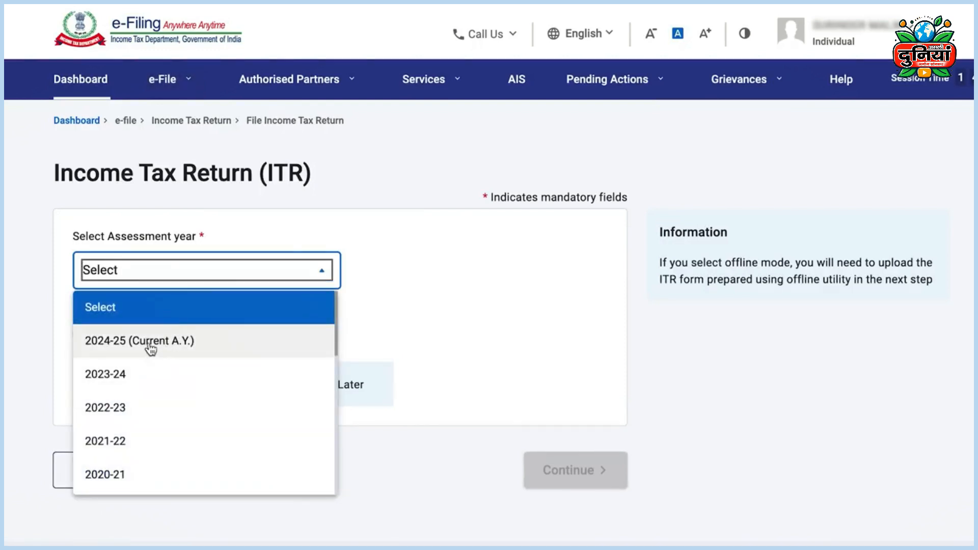
click(208, 337)
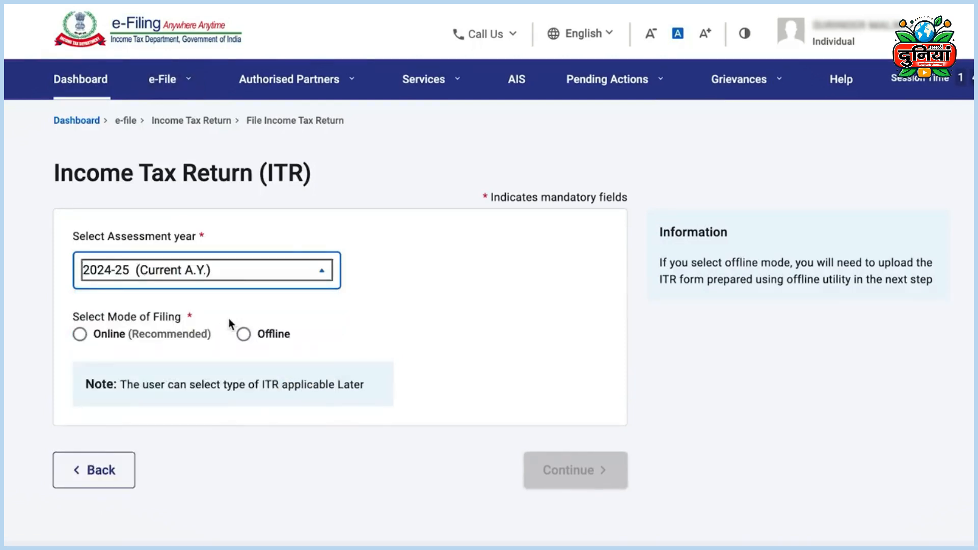
click(80, 334)
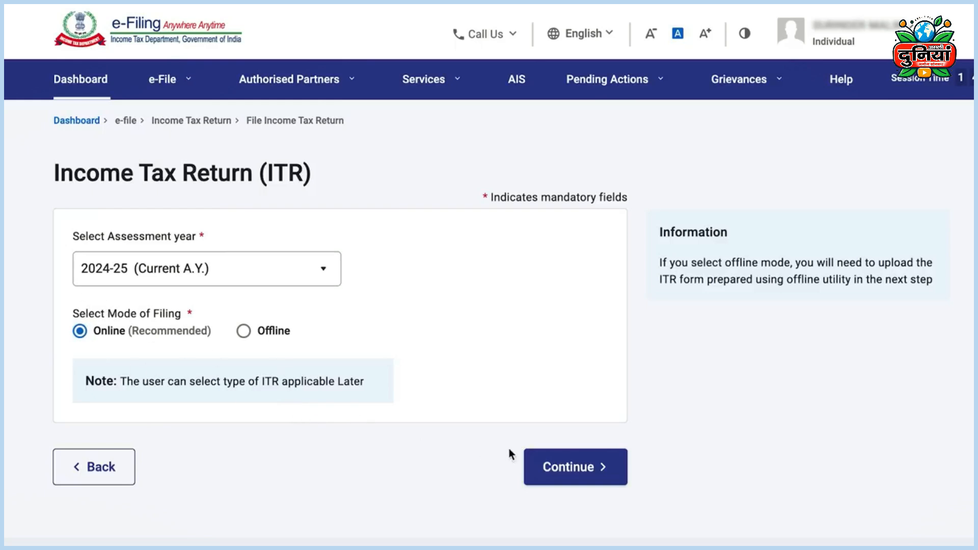
click(540, 456)
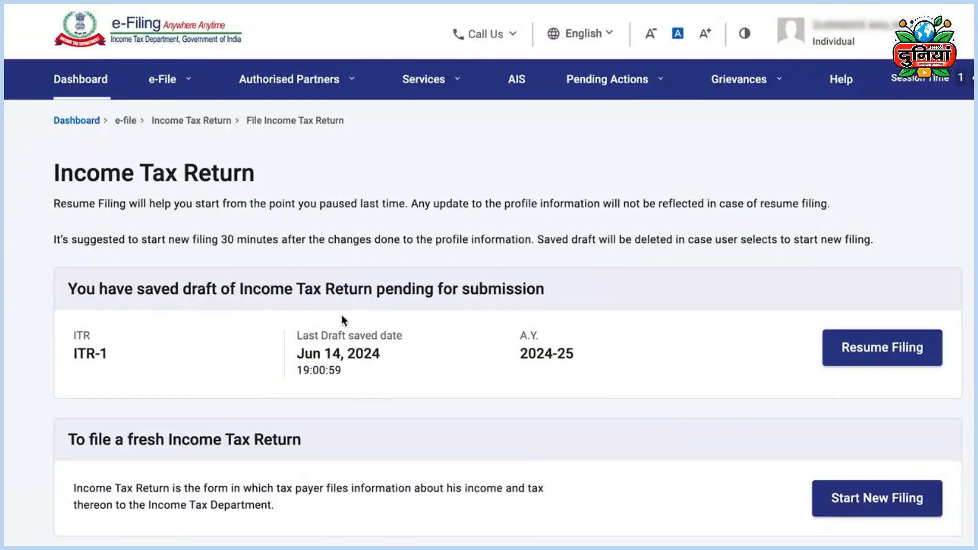
click(874, 500)
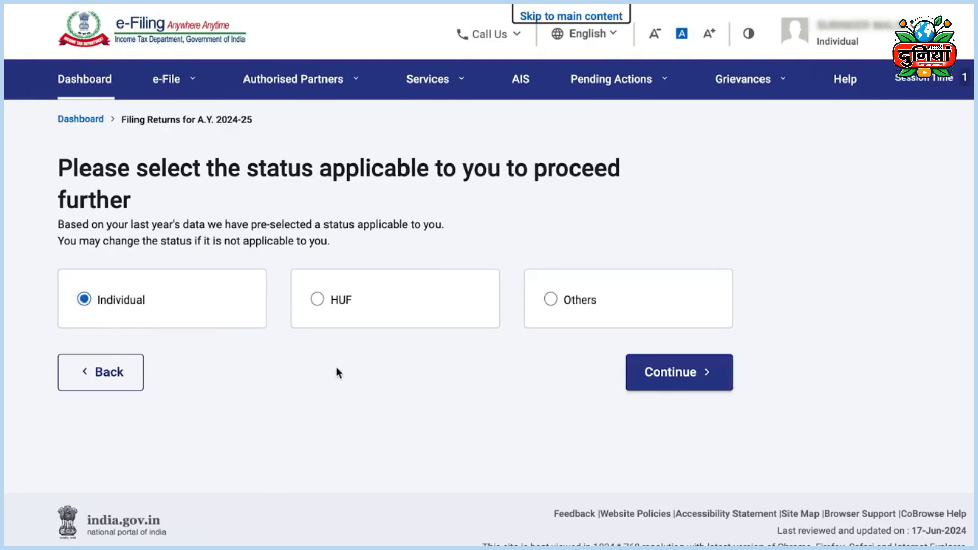
Step: Confirm Individual as taxpayer status and choose ITR-1 as the return form
click(672, 378)
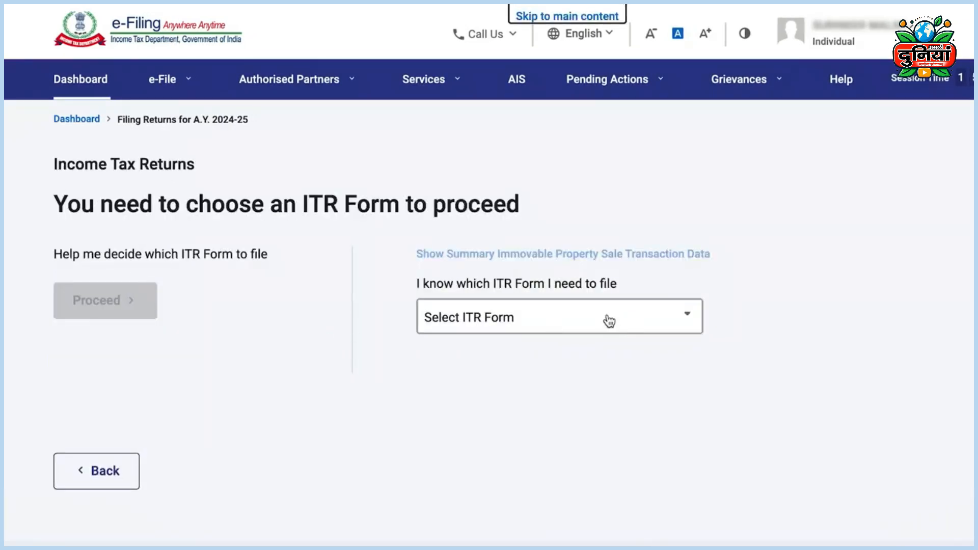
click(610, 321)
click(509, 388)
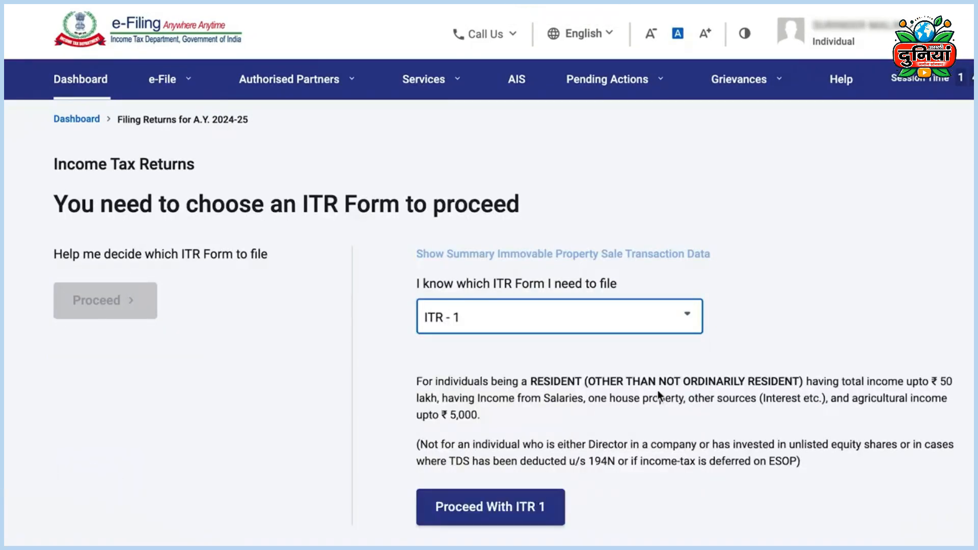
click(490, 508)
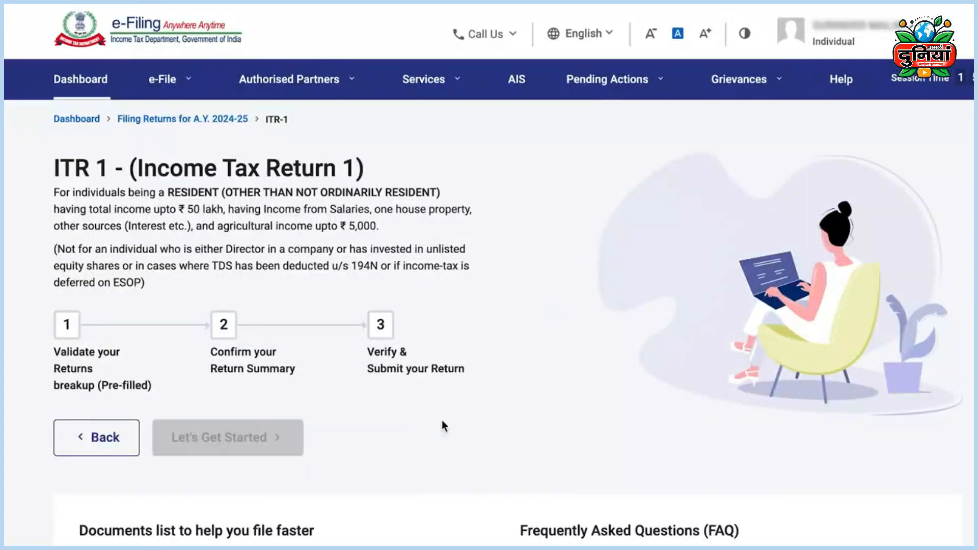
scroll(461, 421, down, 1)
scroll(461, 420, down, 4)
scroll(462, 421, up, 5)
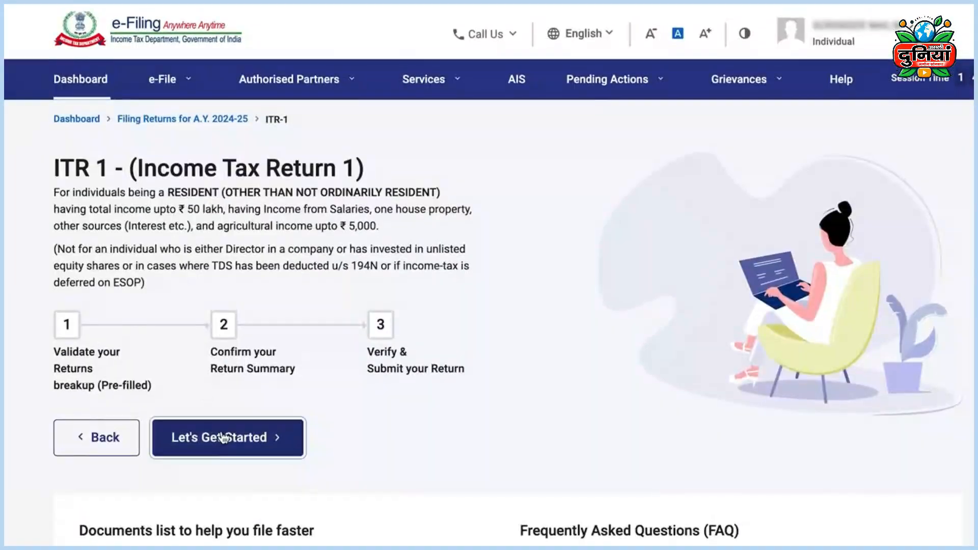
Step: Give taxable income above the basic exemption limit as the filing reason and continue
click(227, 437)
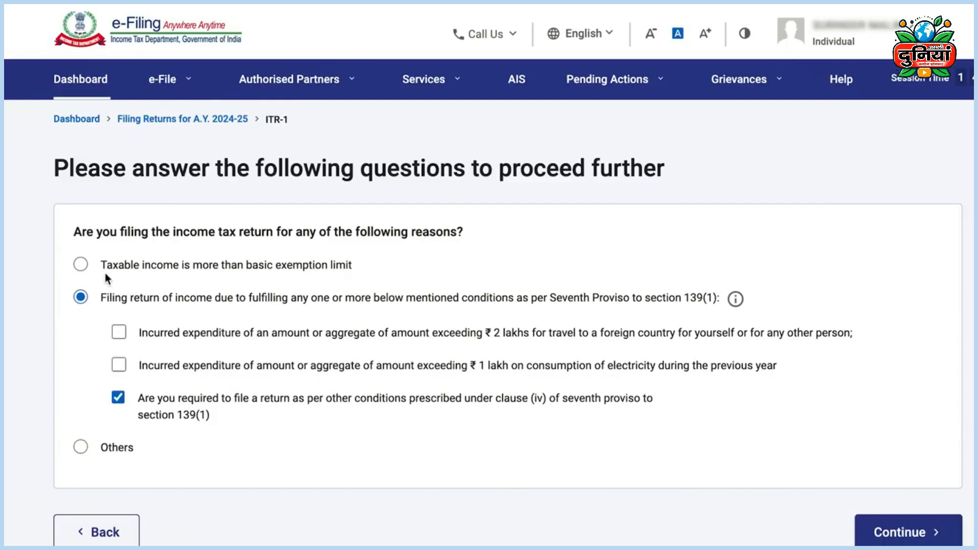
click(81, 265)
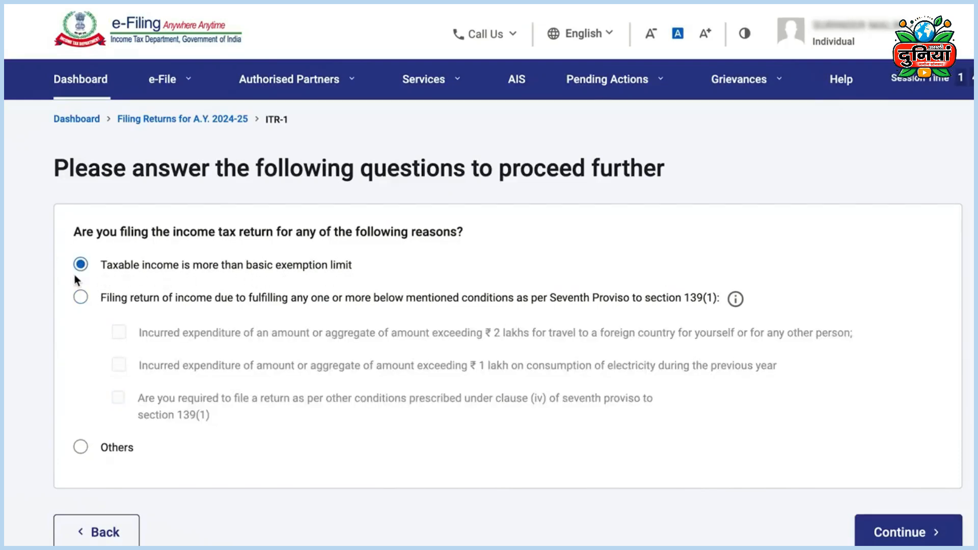
click(899, 532)
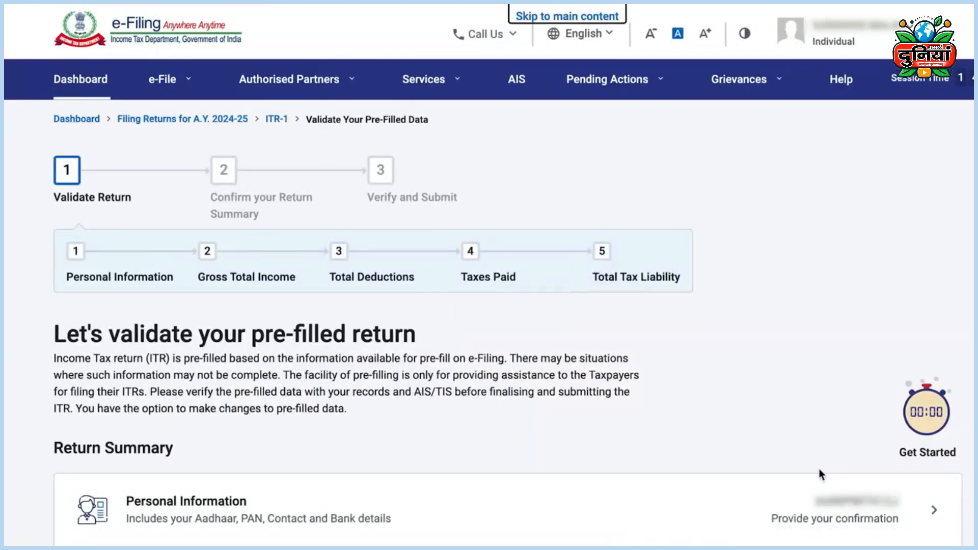
Step: Open Personal Information and set Nature of Employment to Others
scroll(819, 469, down, 7)
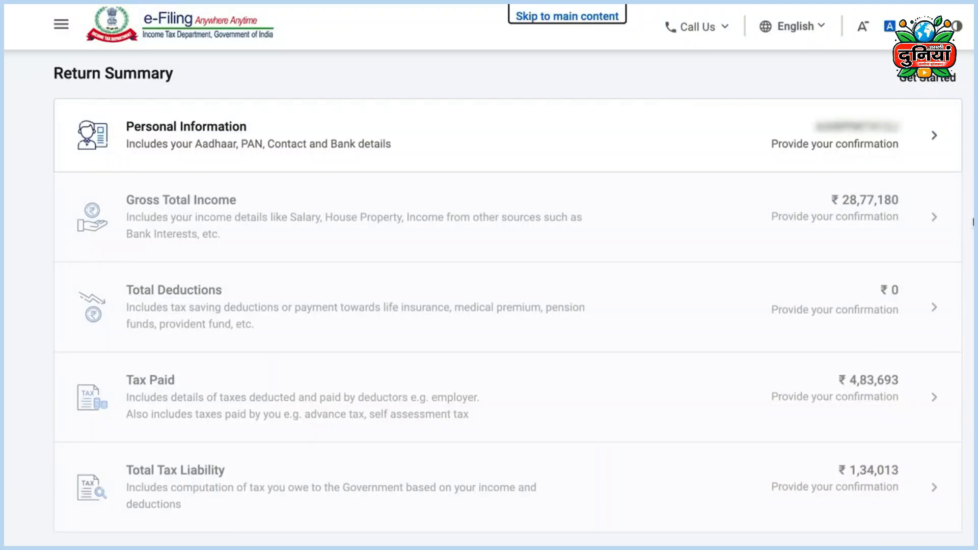
click(935, 140)
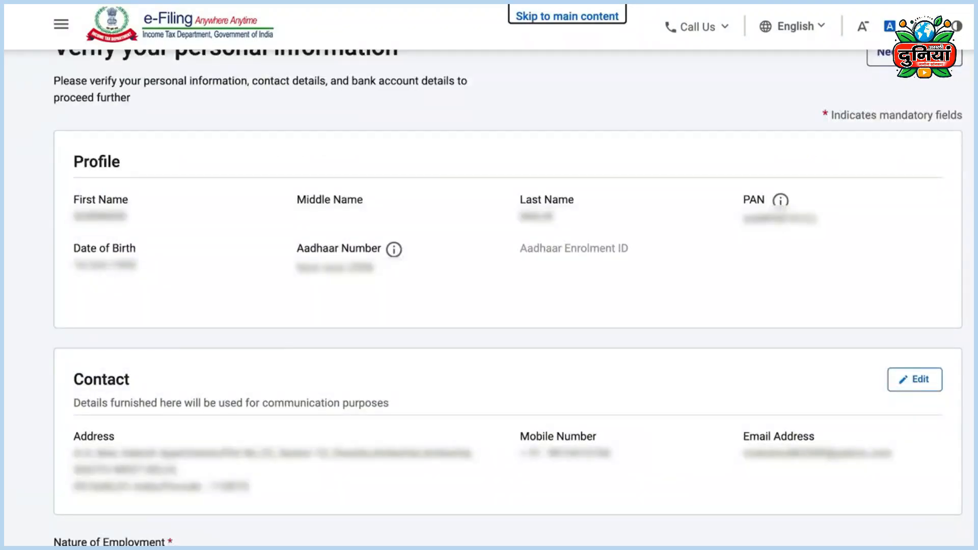
scroll(433, 233, down, 9)
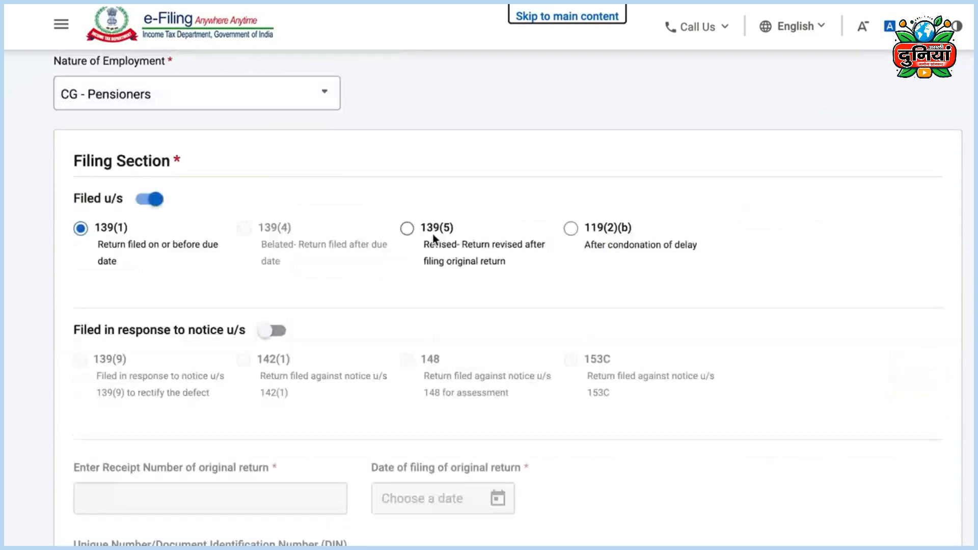
click(313, 97)
scroll(229, 197, down, 4)
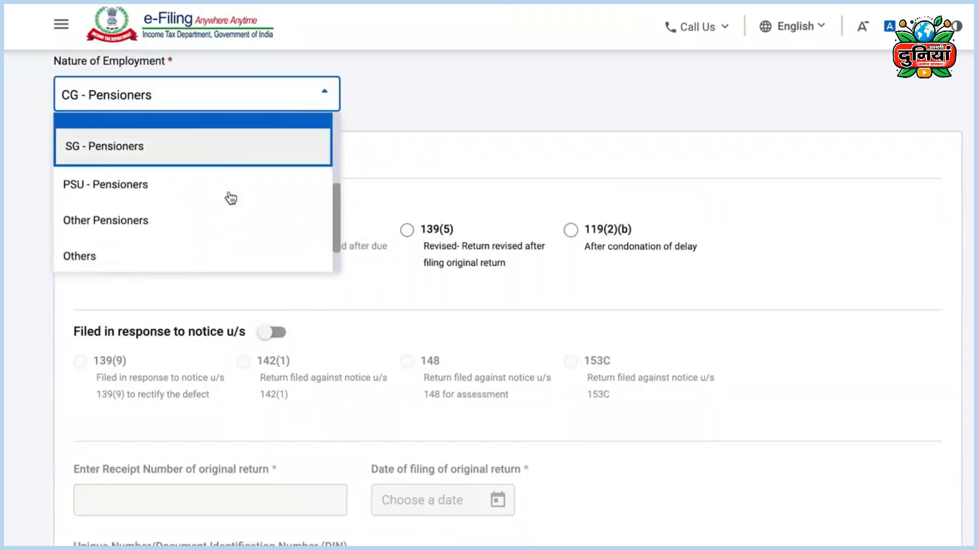
click(99, 206)
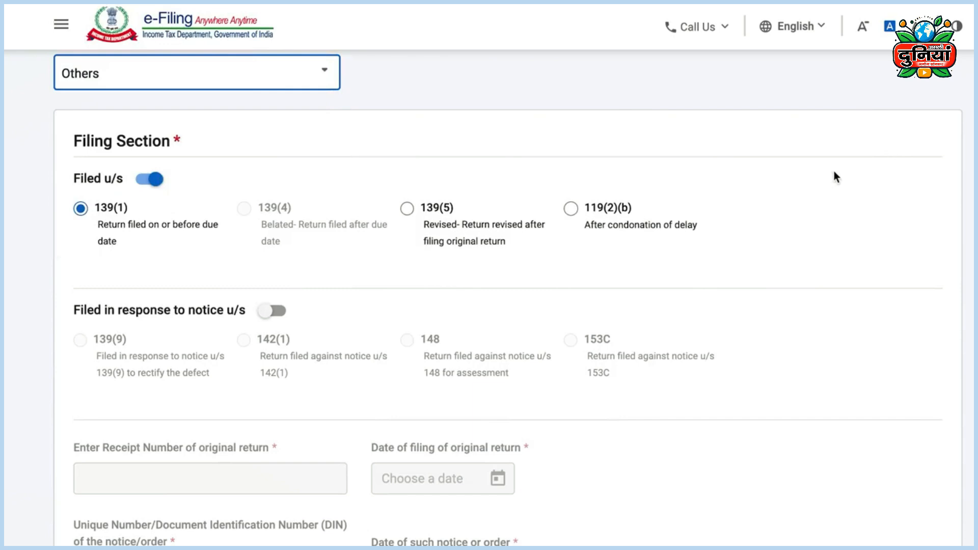
Step: Review the Aadhaar, PAN, contact and bank details and confirm Personal Information
scroll(919, 207, down, 2)
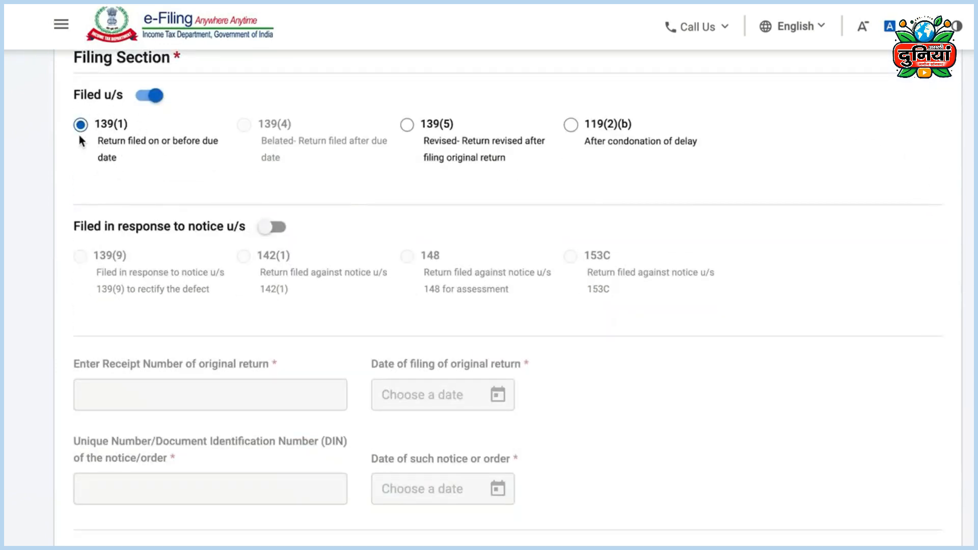
scroll(170, 222, down, 8)
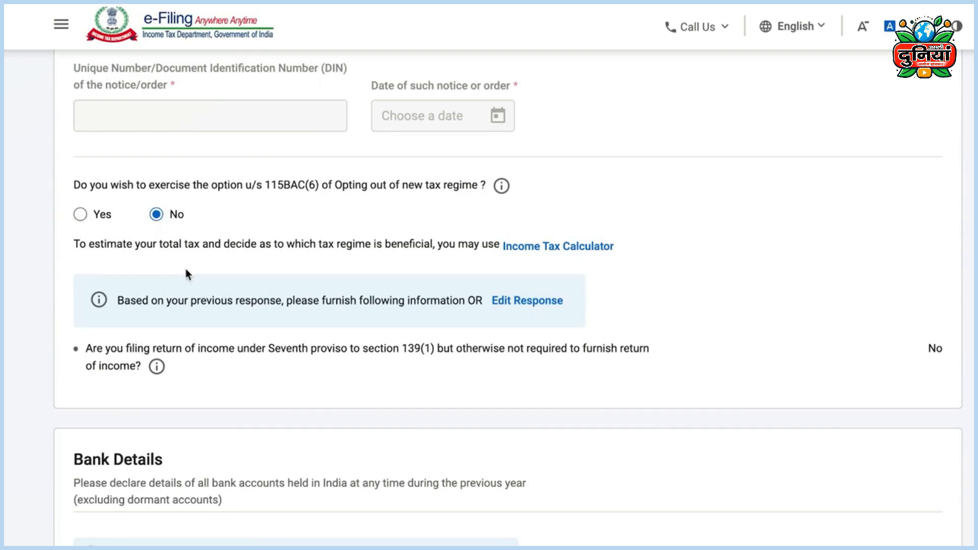
scroll(316, 339, down, 6)
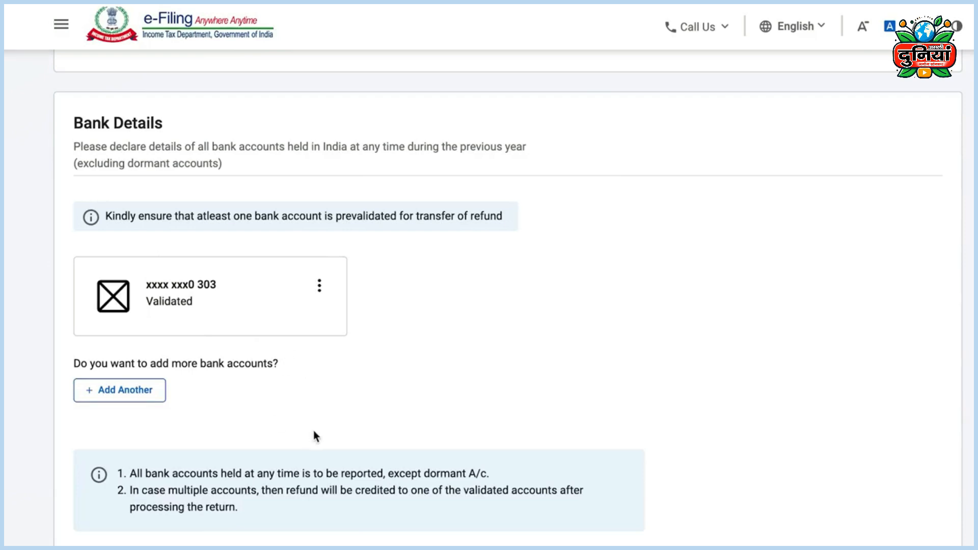
scroll(314, 430, down, 2)
click(912, 526)
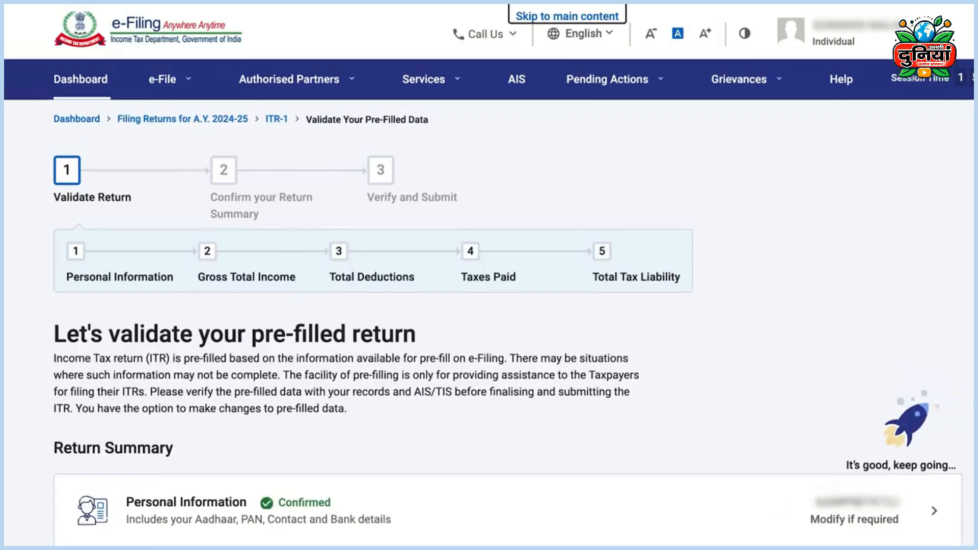
scroll(302, 153, down, 6)
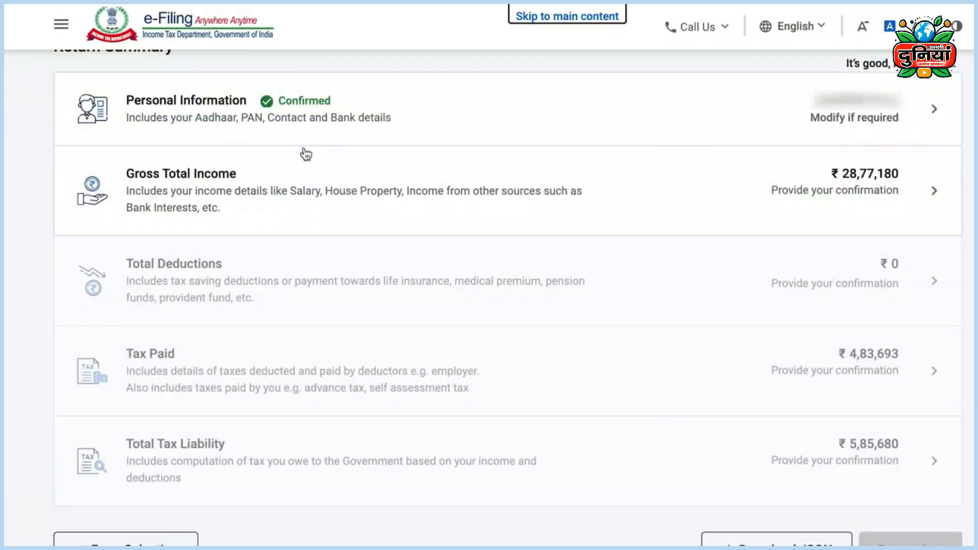
Step: Answer No to the travel, transport allowance and other salary exemption questions under Gross Total Income
click(931, 196)
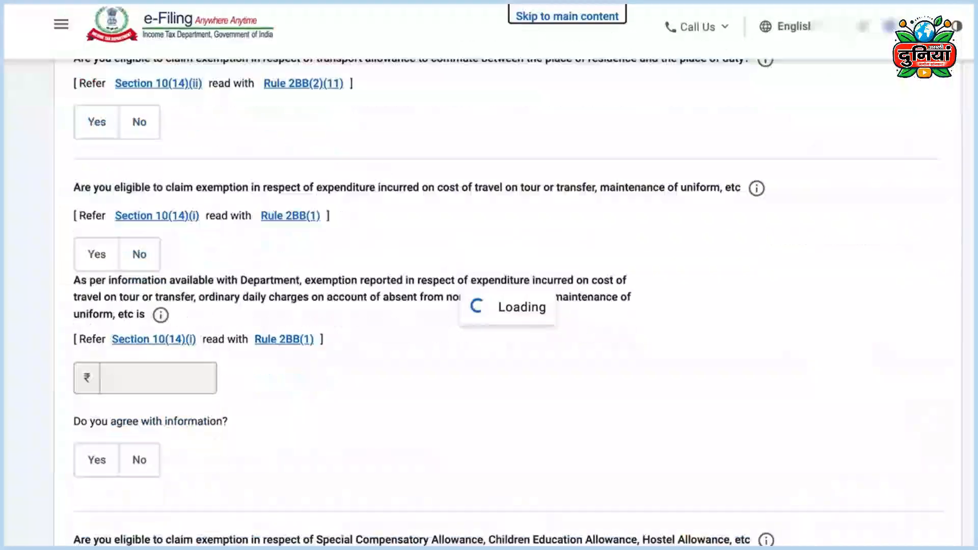
scroll(475, 211, down, 4)
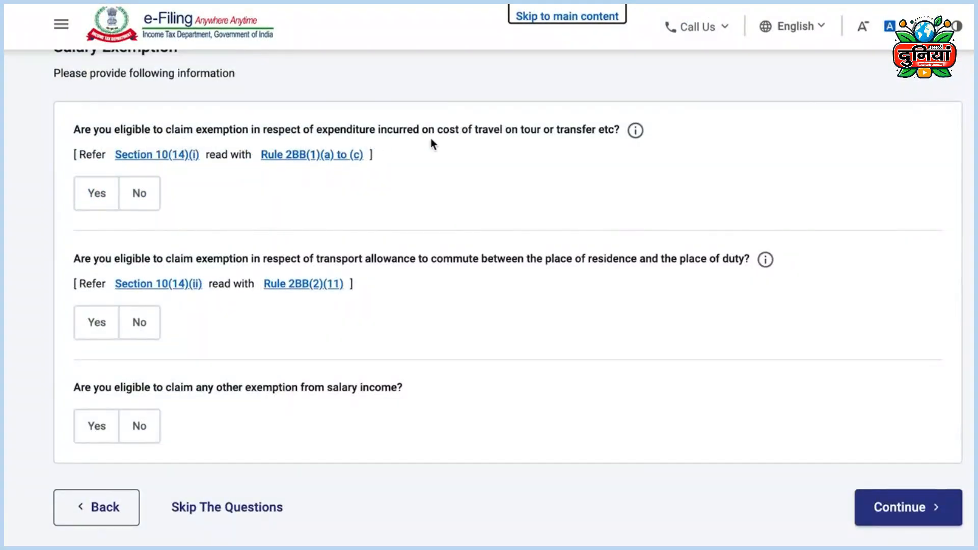
click(141, 195)
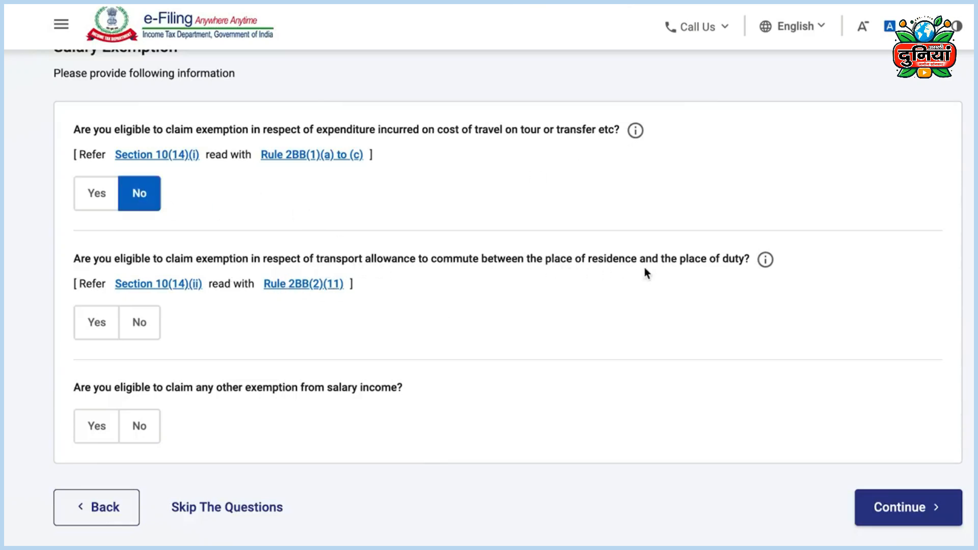
click(140, 324)
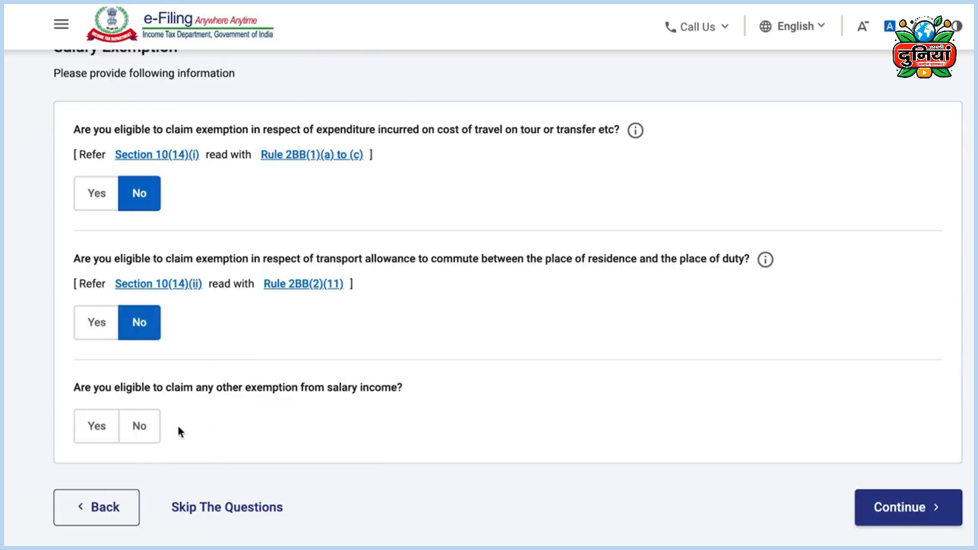
click(145, 428)
click(928, 491)
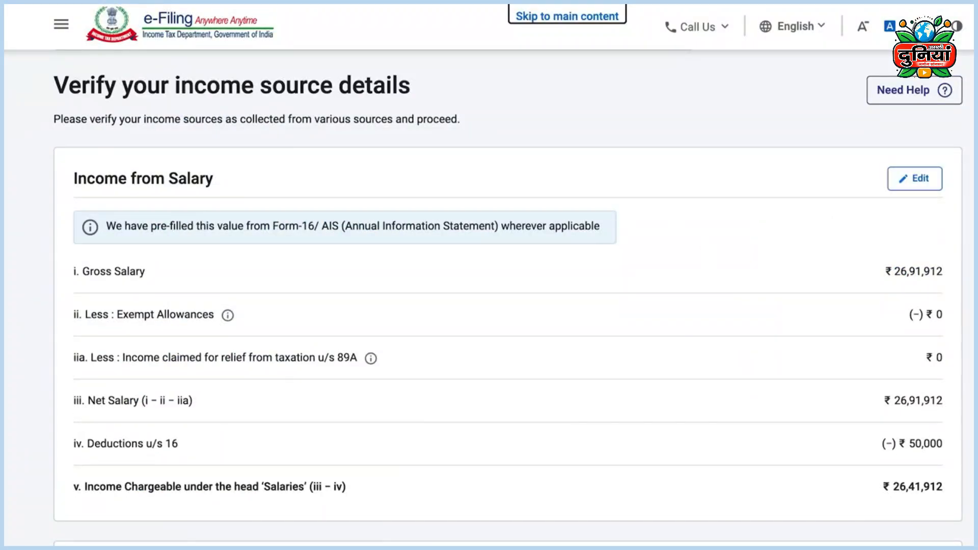
click(917, 183)
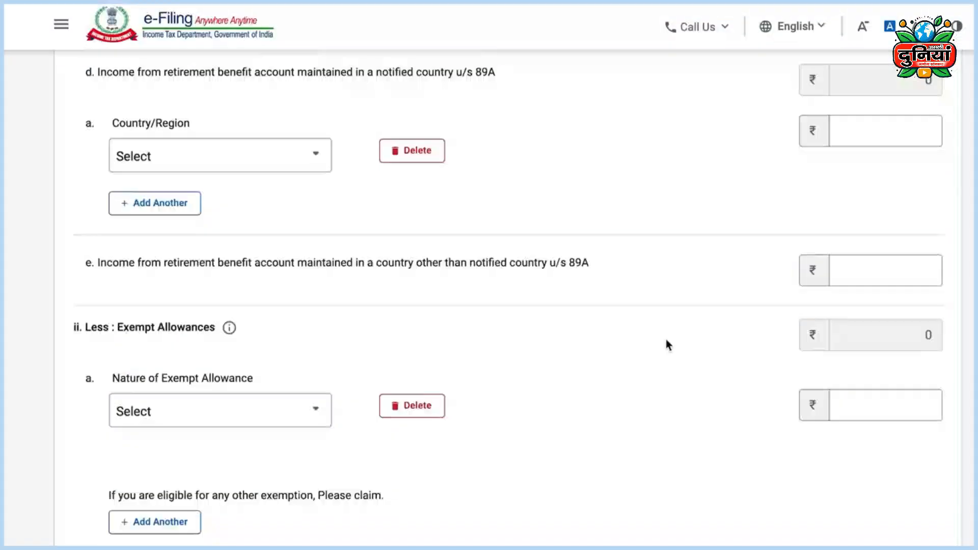
scroll(447, 316, down, 2)
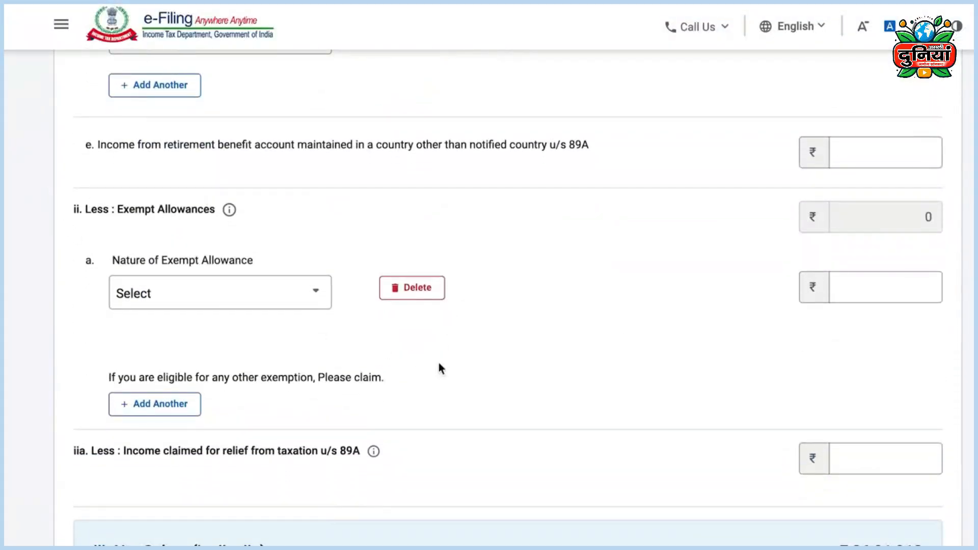
scroll(489, 381, down, 2)
scroll(488, 376, down, 5)
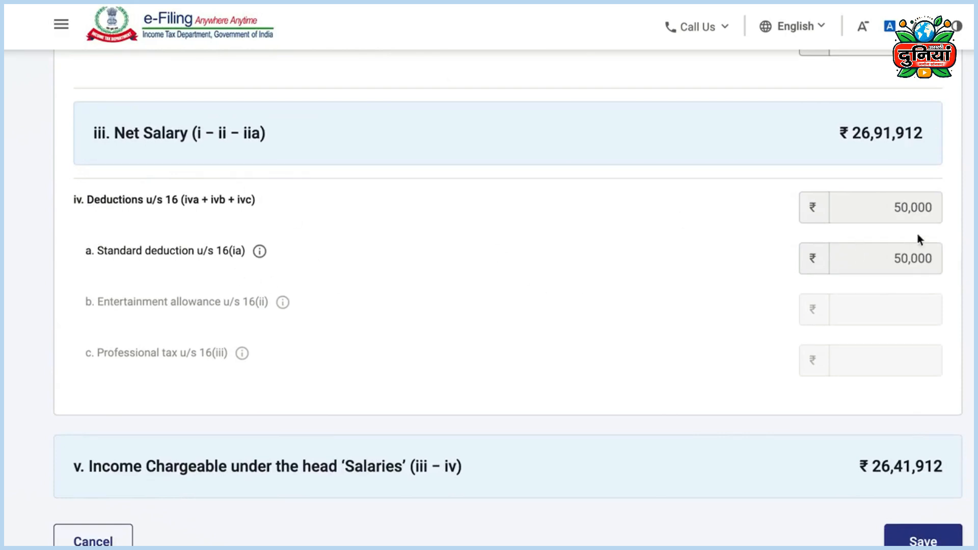
click(916, 542)
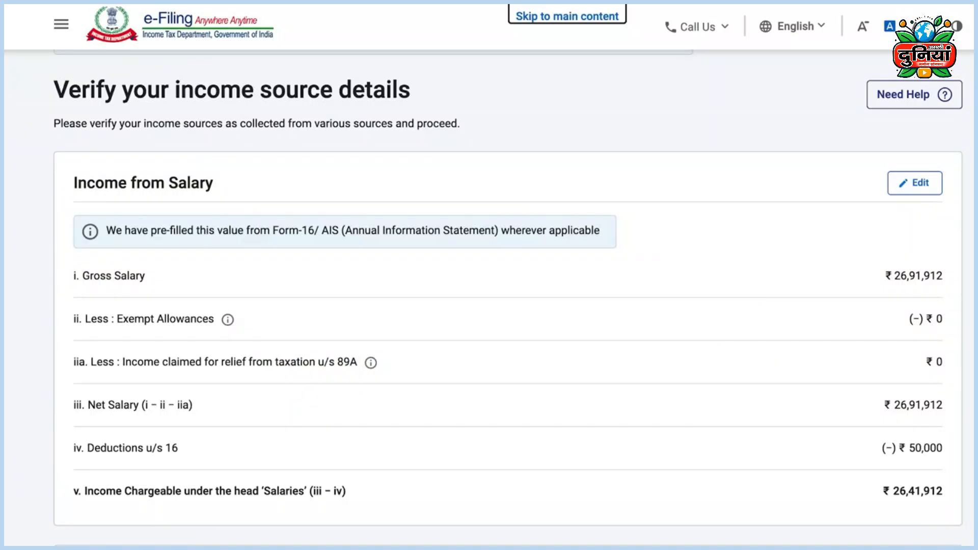
scroll(924, 245, down, 10)
scroll(924, 245, up, 5)
scroll(923, 246, down, 1)
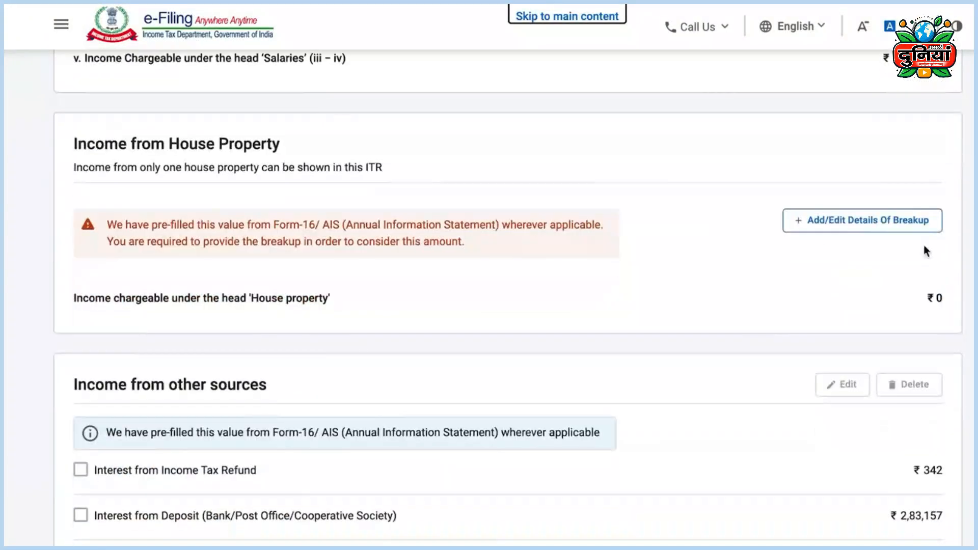
scroll(821, 343, down, 7)
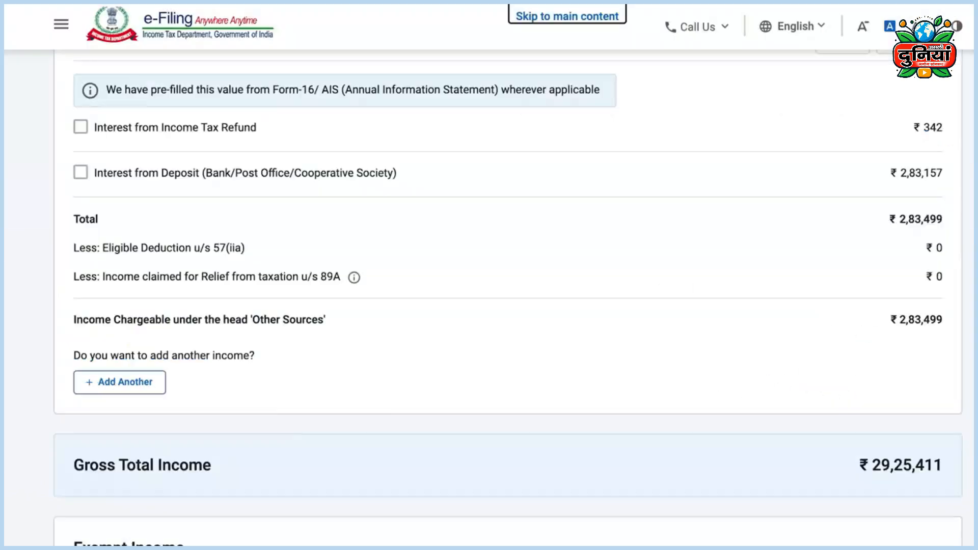
Step: Add ₹12,602 savings bank interest as other-sources income and continue
click(122, 382)
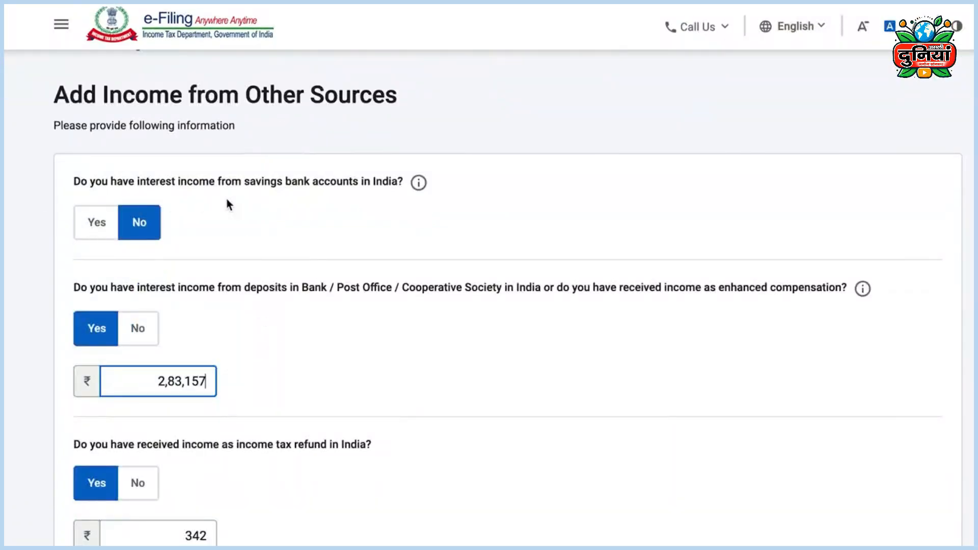
click(96, 223)
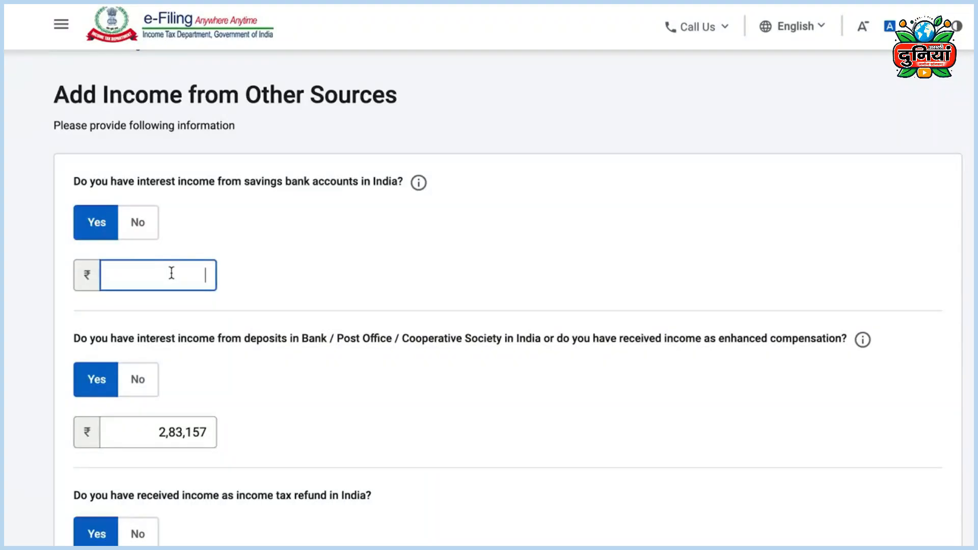
text(12602)
scroll(378, 296, down, 3)
scroll(378, 300, down, 15)
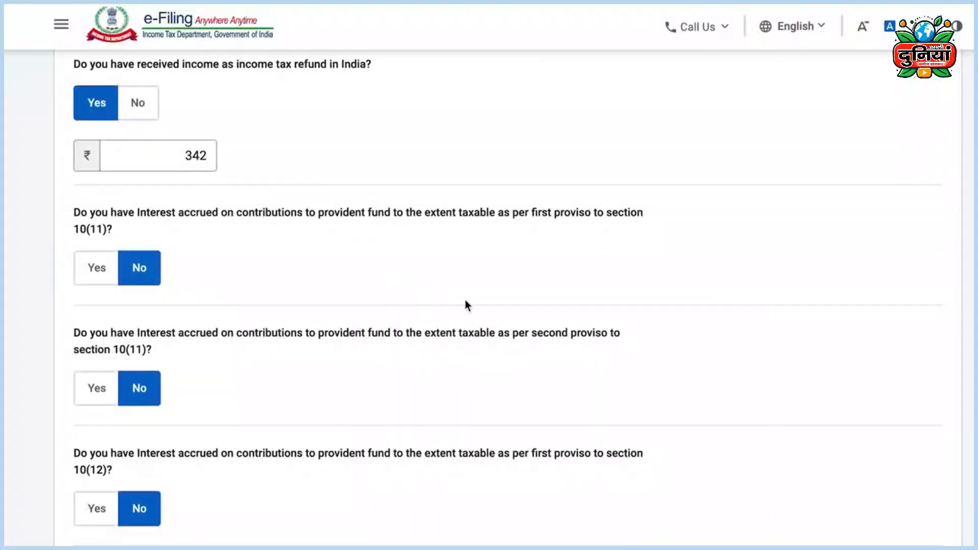
click(919, 498)
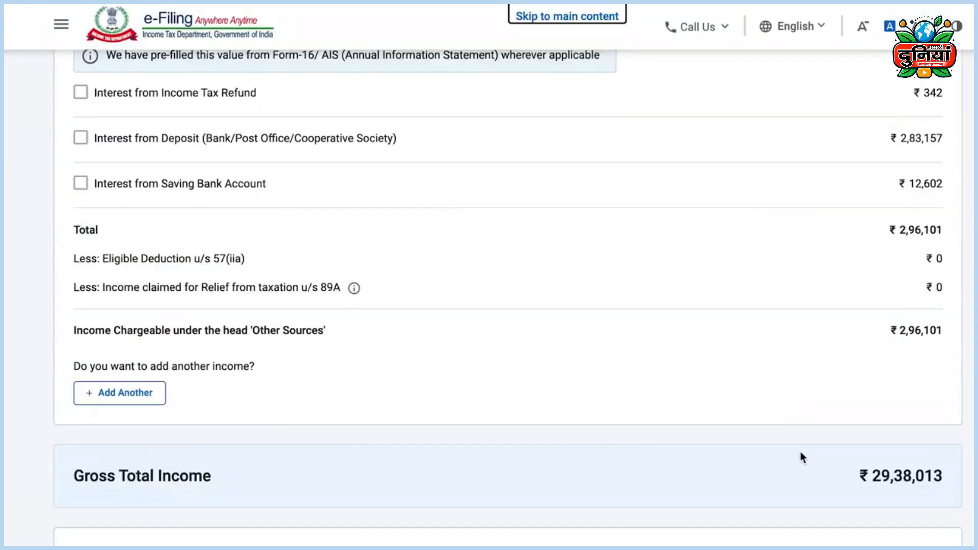
scroll(801, 451, down, 3)
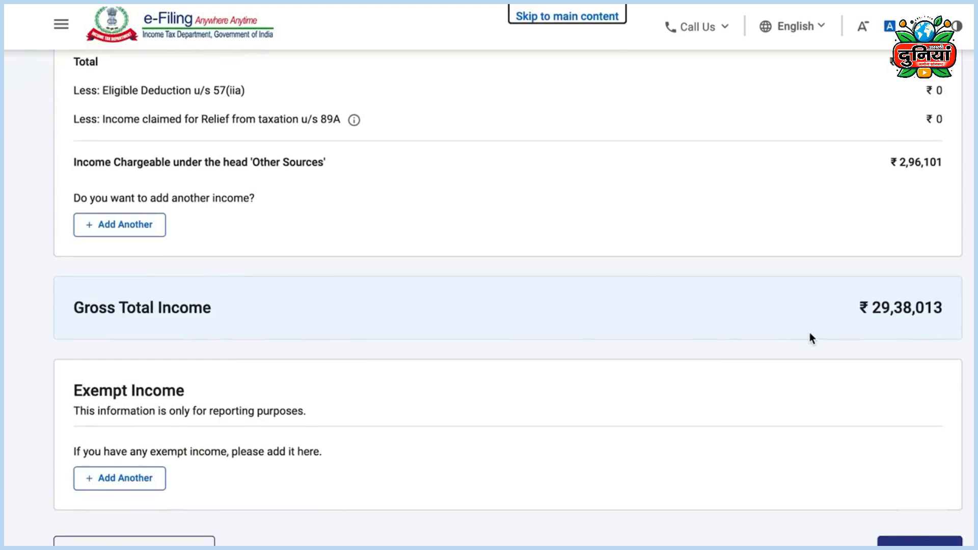
Step: Confirm gross total income, decline the 80CCD(2) deduction and confirm ₹0 total deductions
click(919, 542)
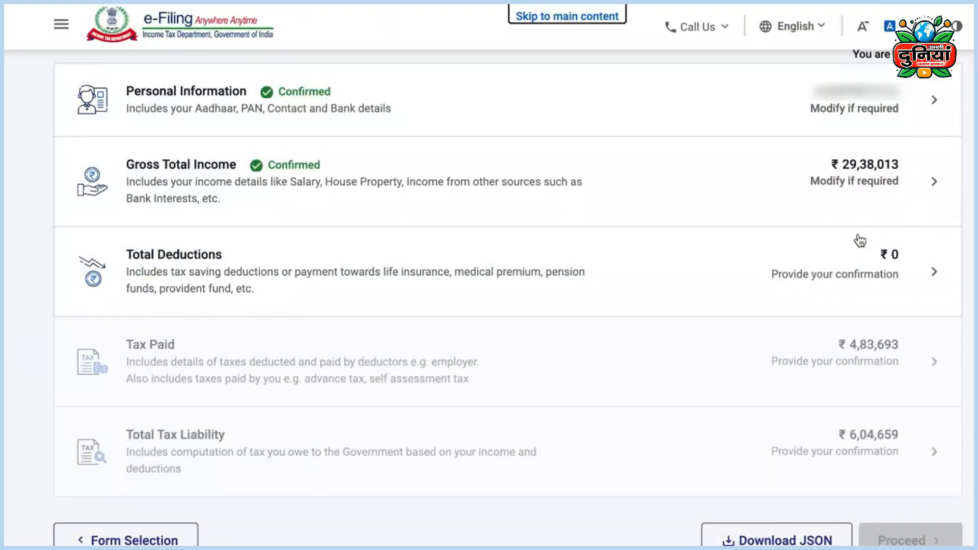
click(933, 274)
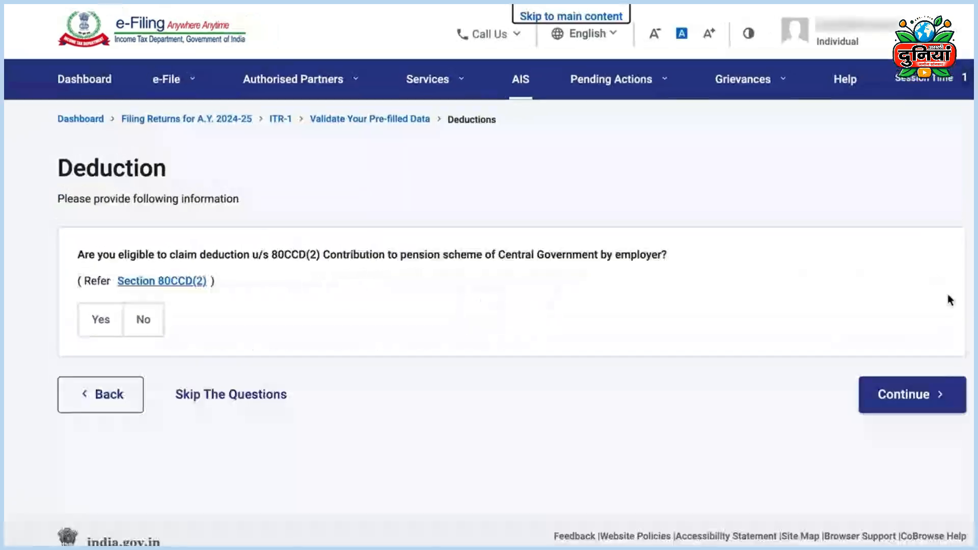
click(143, 321)
click(915, 401)
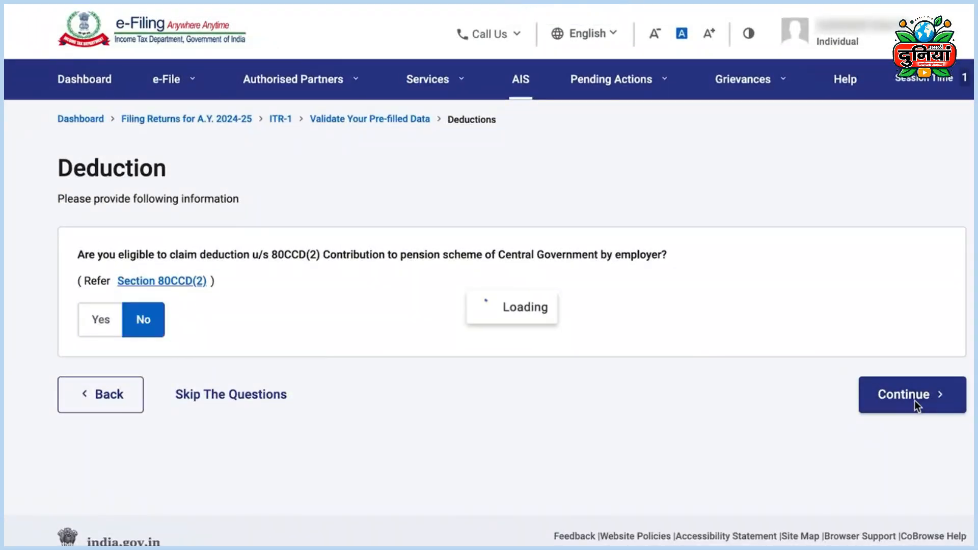
scroll(489, 295, down, 3)
scroll(489, 295, down, 4)
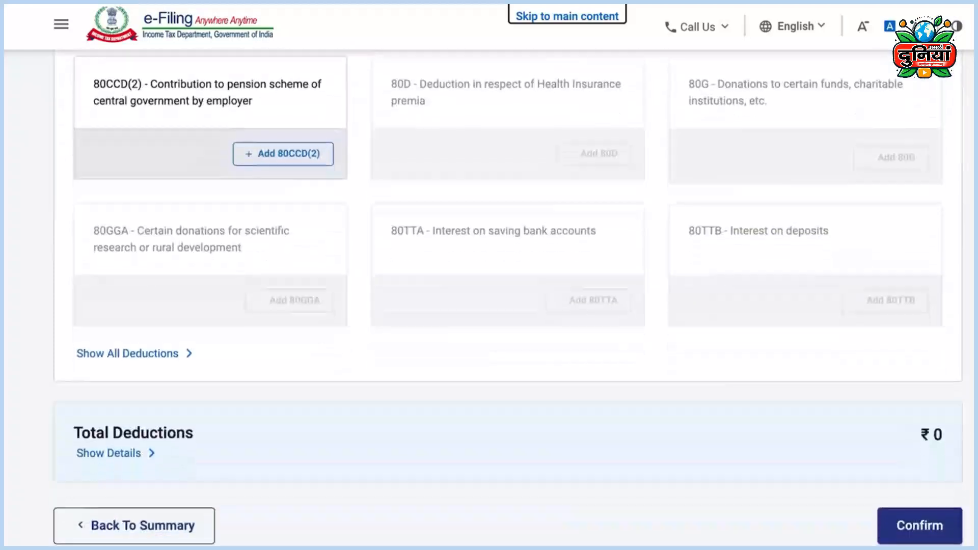
click(926, 525)
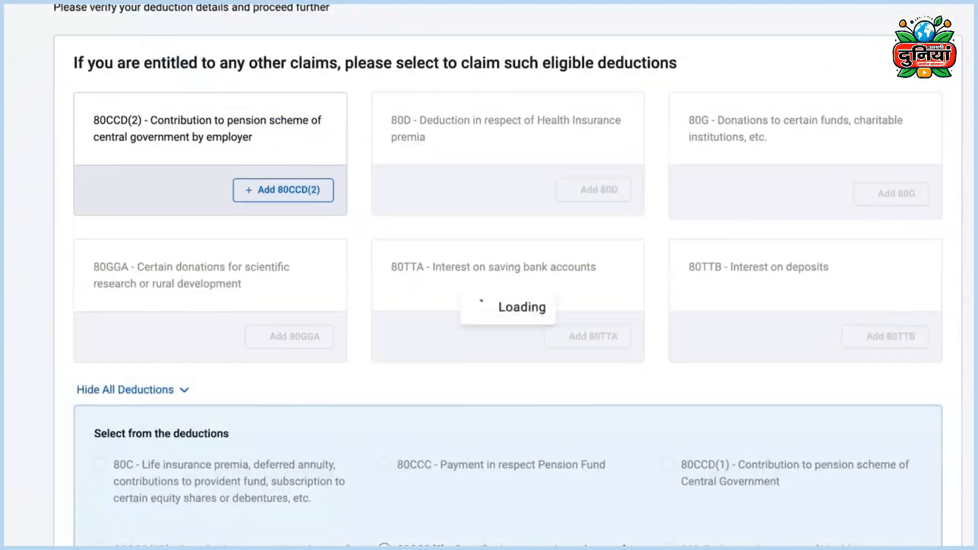
scroll(961, 318, down, 5)
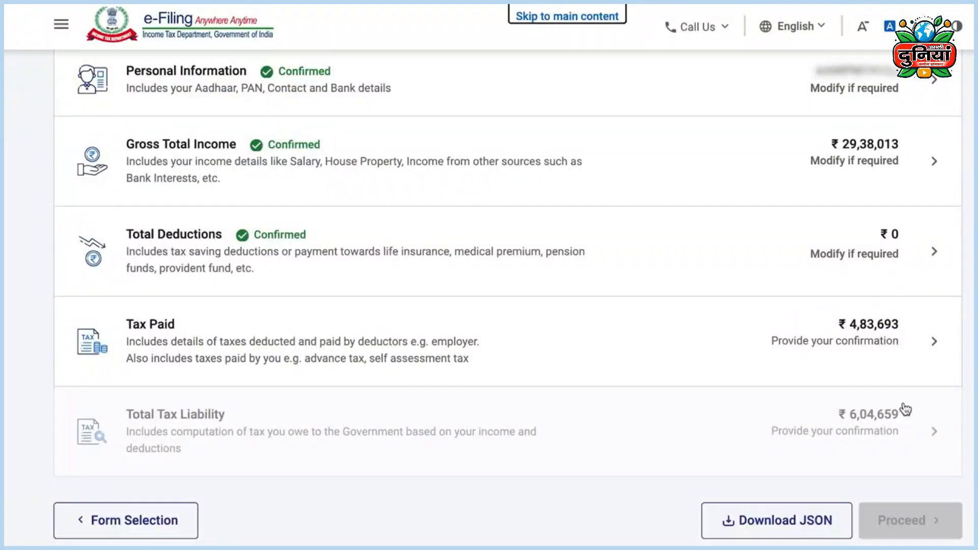
Step: Add a ₹1,20,970 self-assessment tax challan dated 17-Jun-2024 under Tax Paid, totalling ₹6,04,663
click(933, 347)
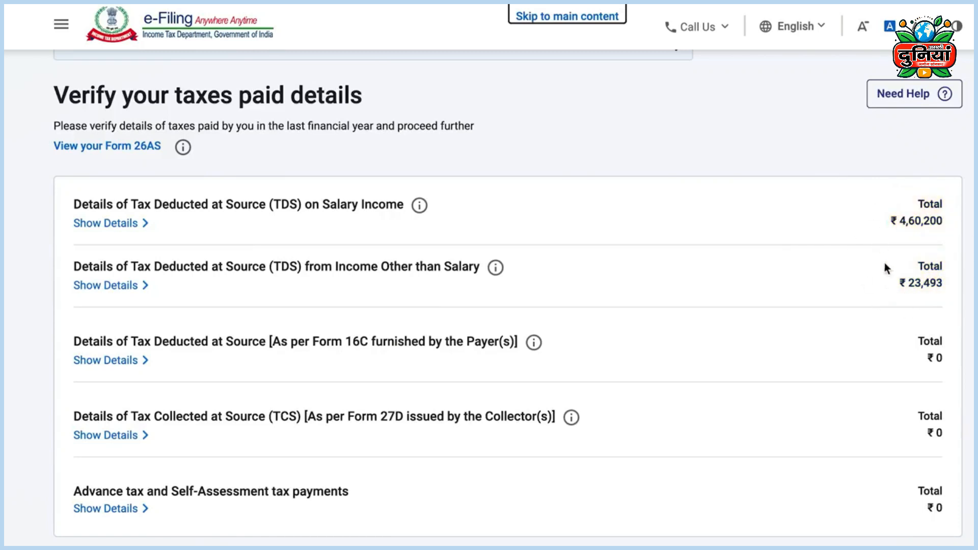
scroll(656, 473, down, 1)
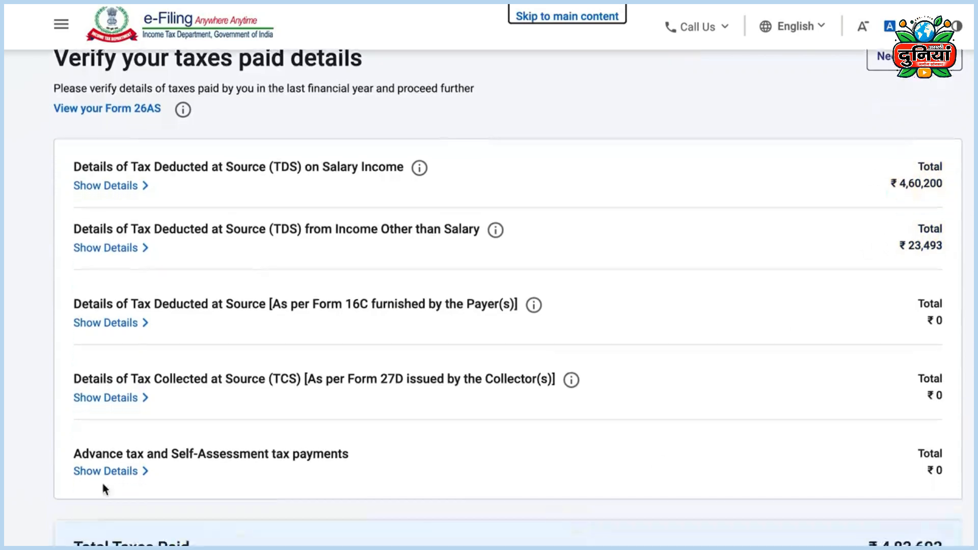
click(127, 472)
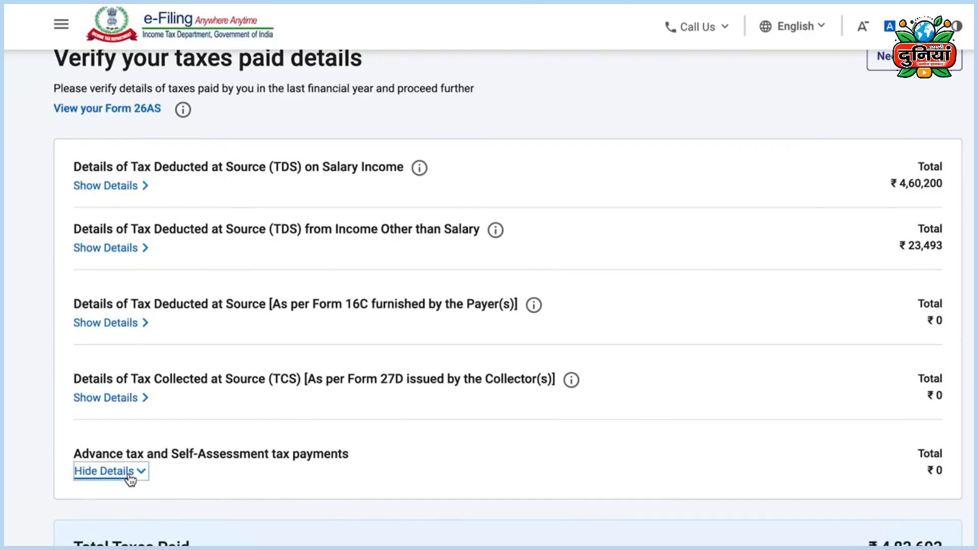
scroll(713, 497, down, 2)
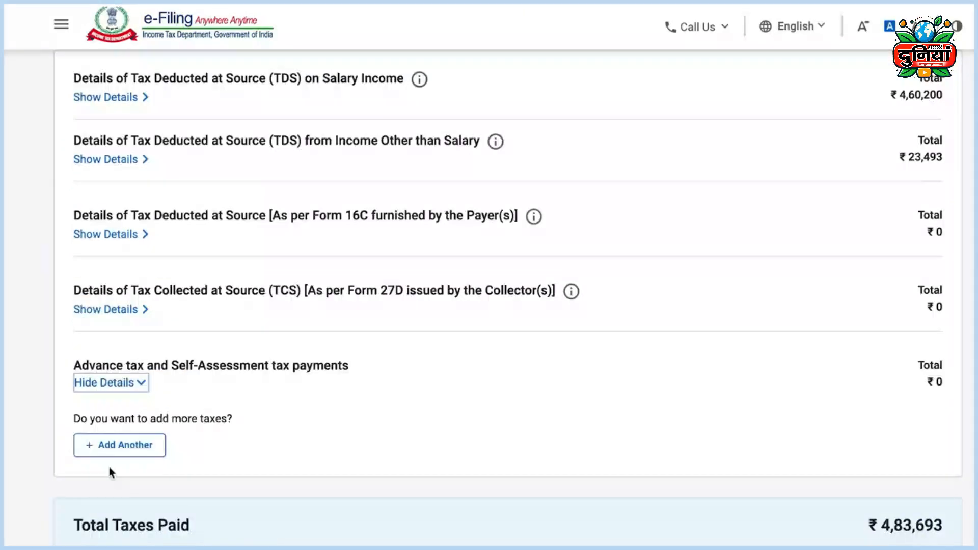
click(138, 450)
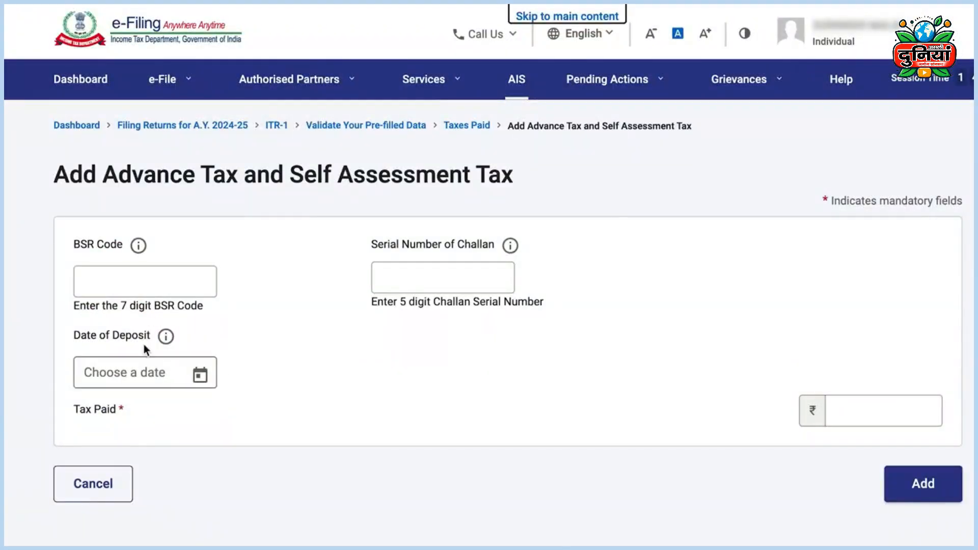
click(182, 283)
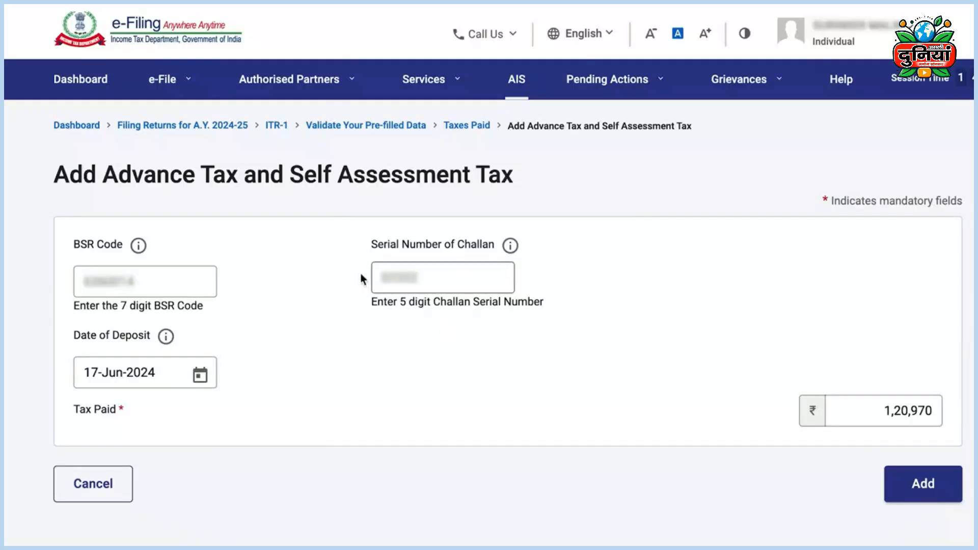
click(922, 484)
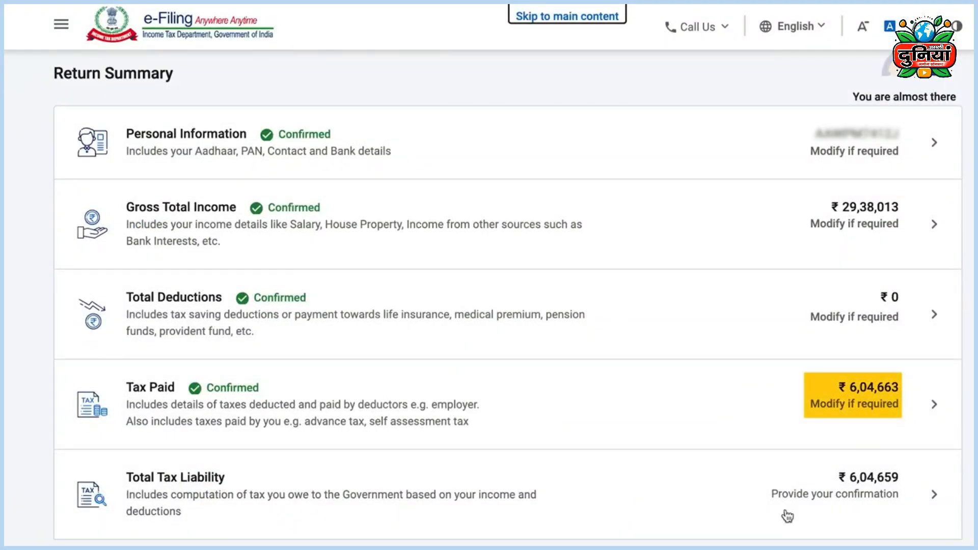
Step: Confirm the ₹6,04,659 tax liability, check the ₹0 refund summary, and preview the full ITR-1 return
click(932, 497)
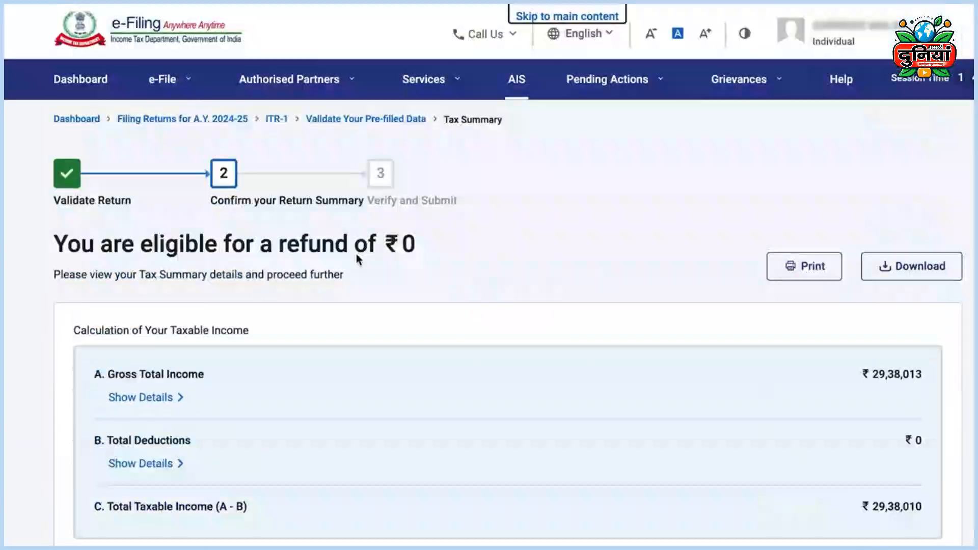
scroll(489, 306, down, 7)
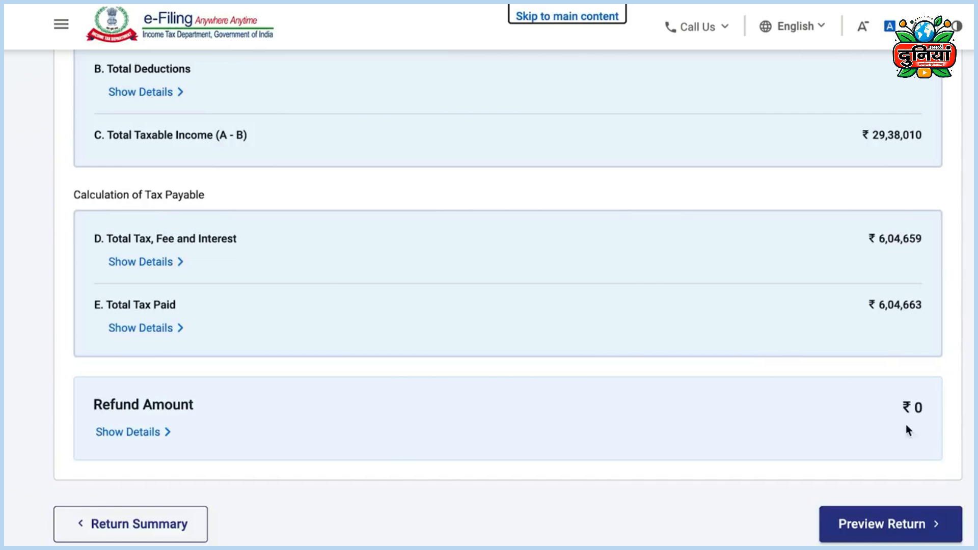
click(895, 524)
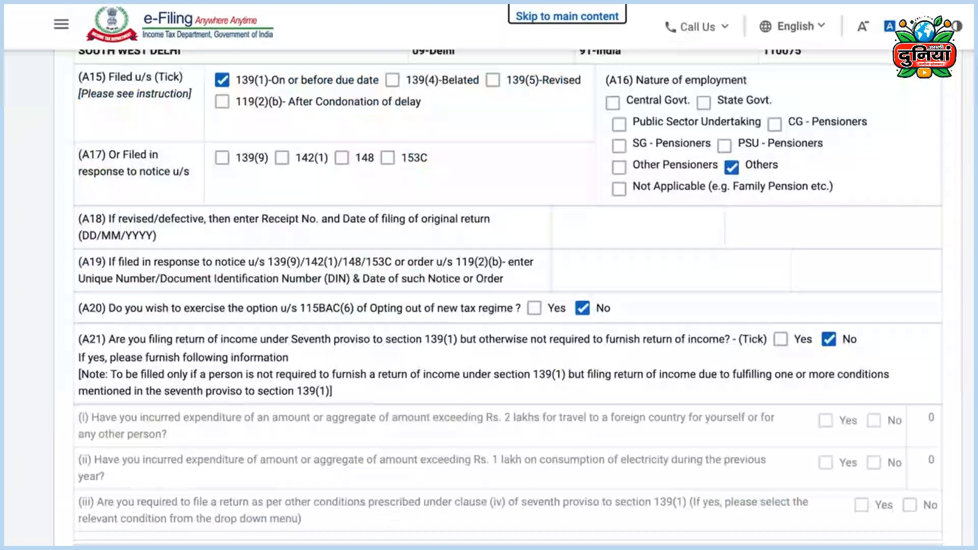
scroll(489, 299, down, 15)
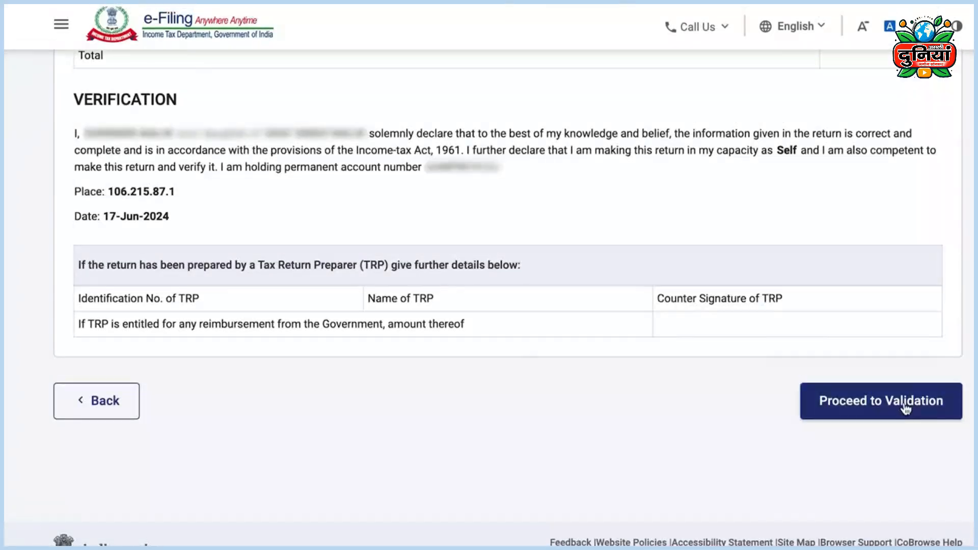
Step: Validate the ITR-1 without errors, then pick e-Verify Now using Aadhaar-registered mobile OTP
click(906, 405)
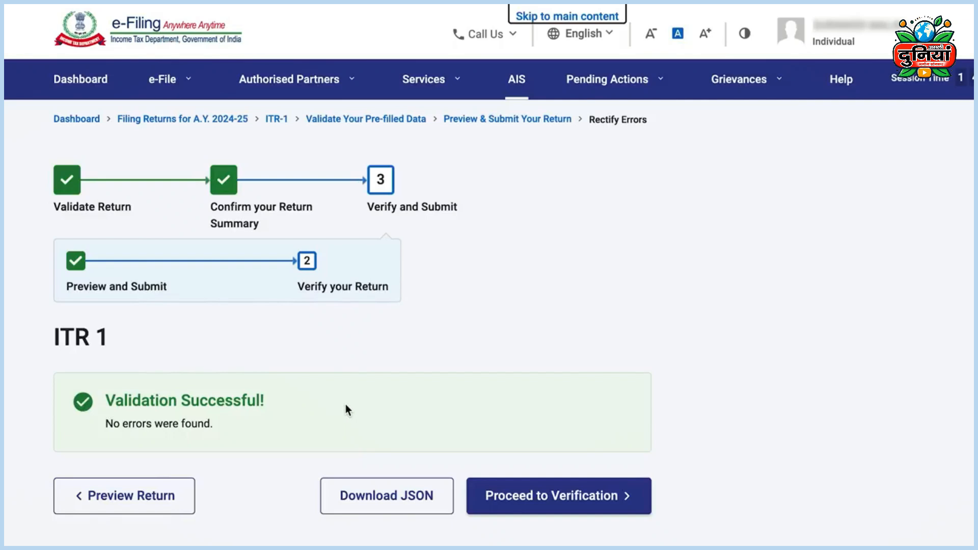
click(563, 497)
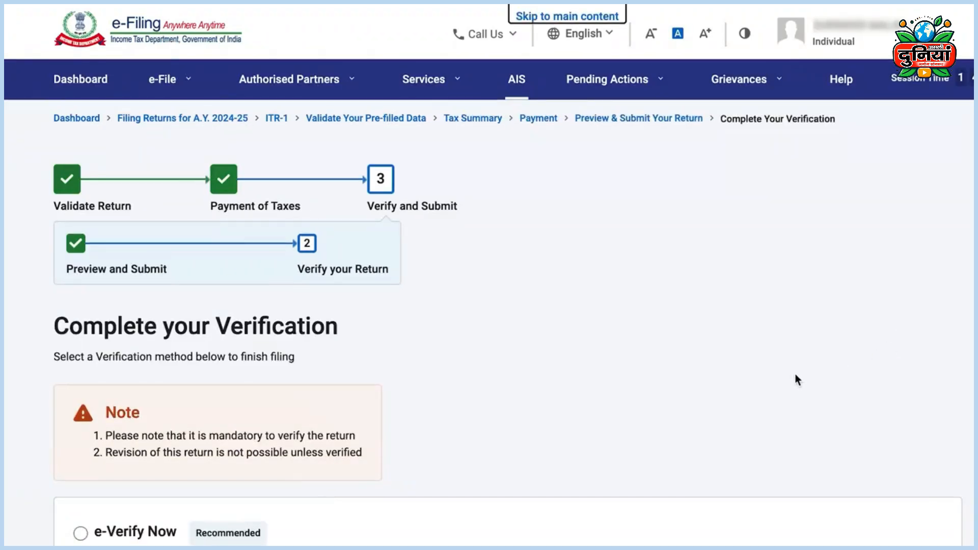
scroll(795, 377, down, 5)
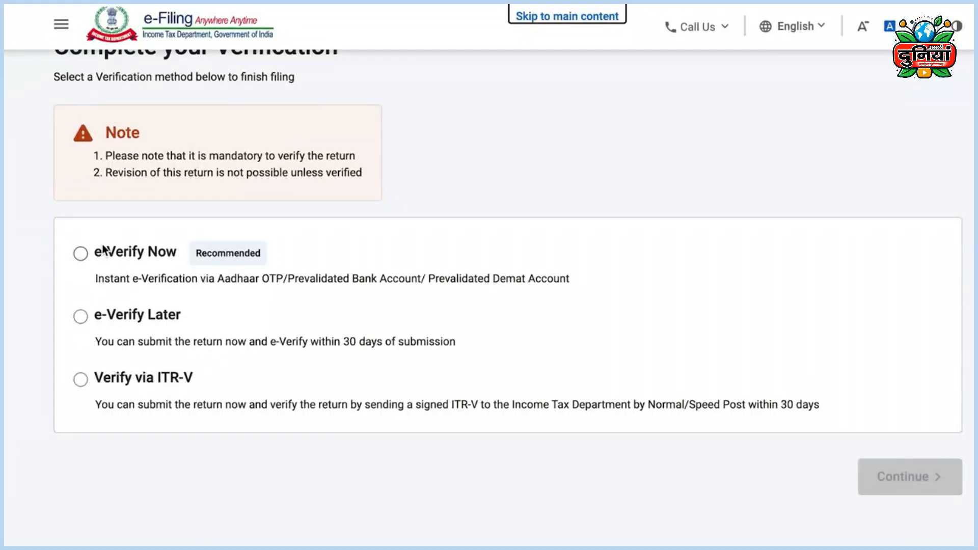
click(79, 254)
click(898, 461)
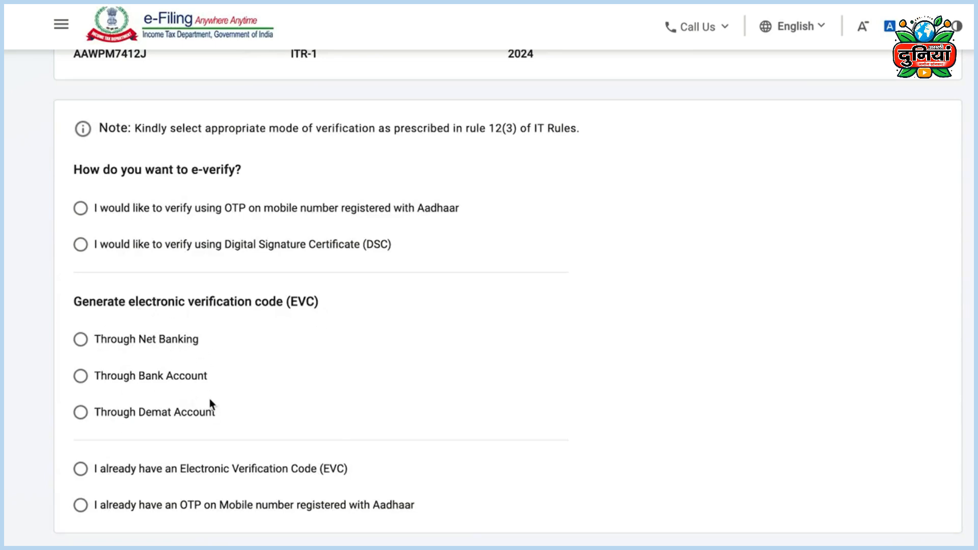
click(81, 209)
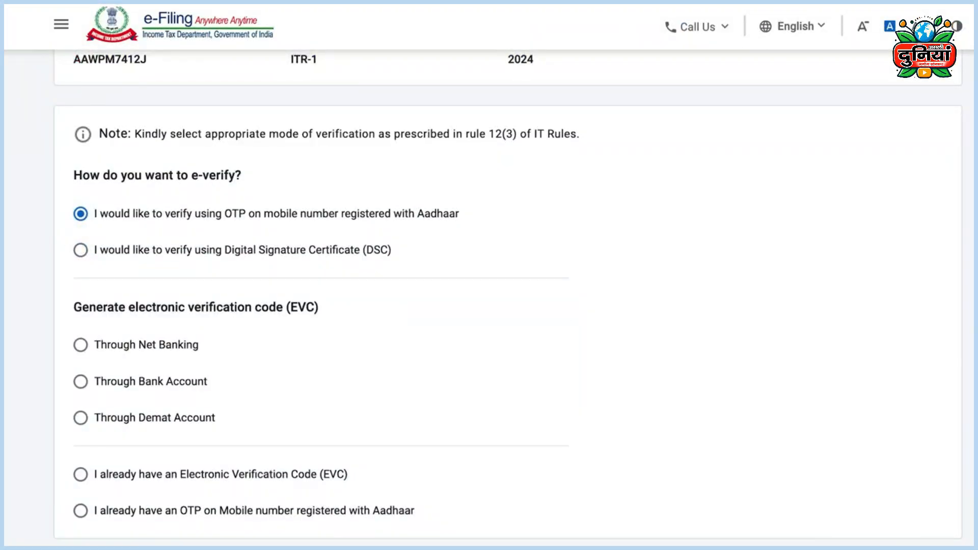